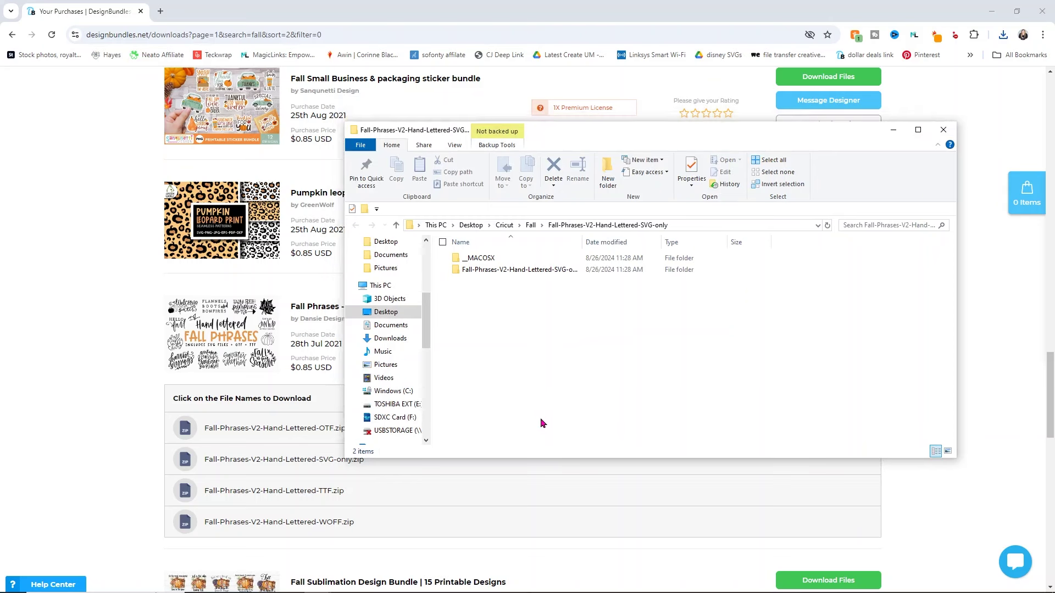
Open the SVG files folder inside the extracted Fall-Phrases-V2-Hand-Lettered-SVG-only folder.
double_click(513, 272)
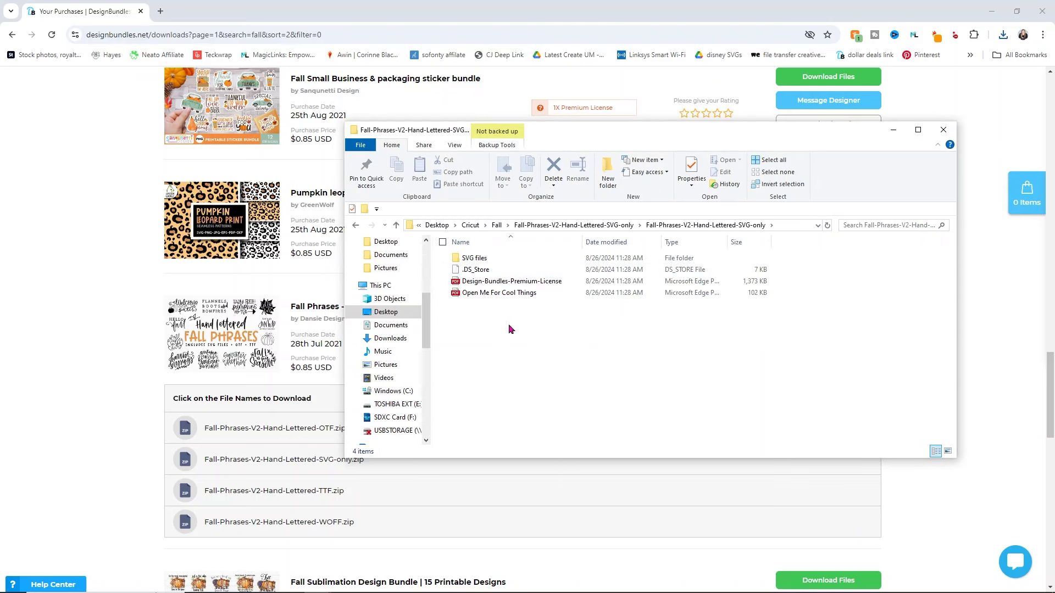
double_click(480, 260)
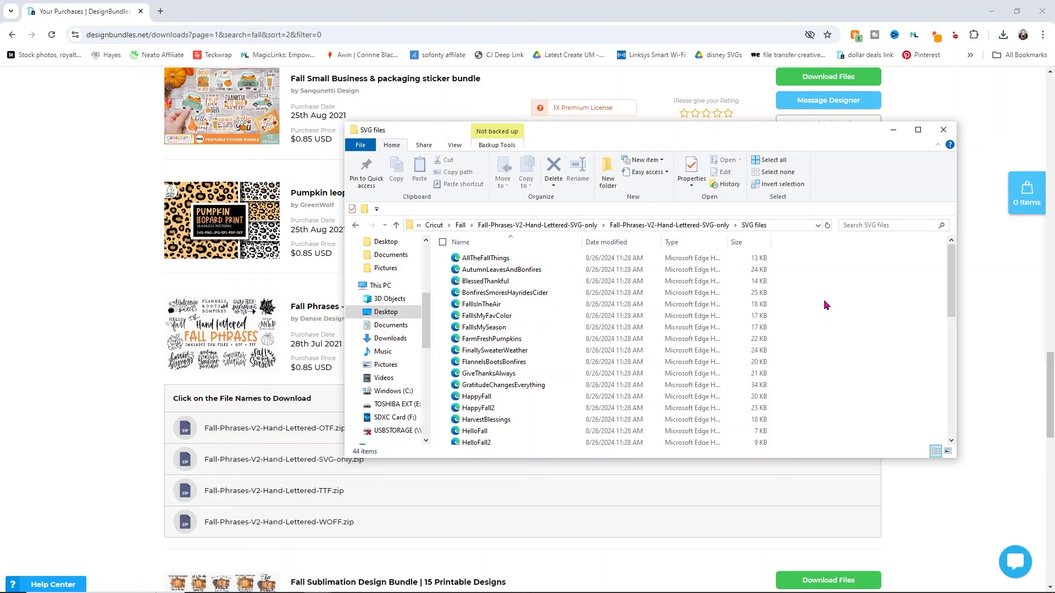
Preview the FallIsMyFavColor and HappyFall SVG designs, then close both previews and select FallIsMyFavColor.
left_click(499, 319)
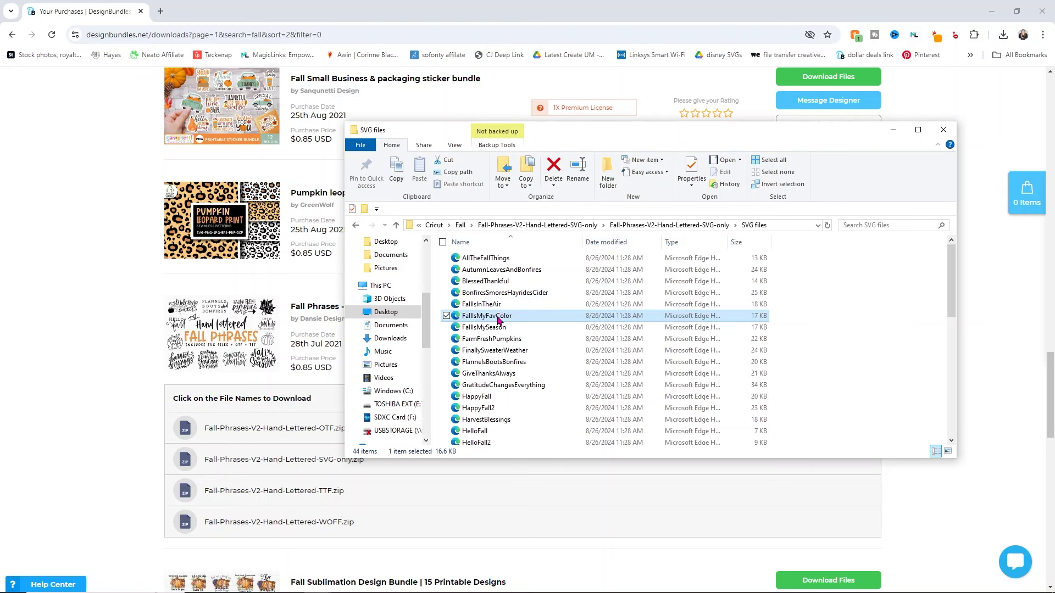
double_click(498, 318)
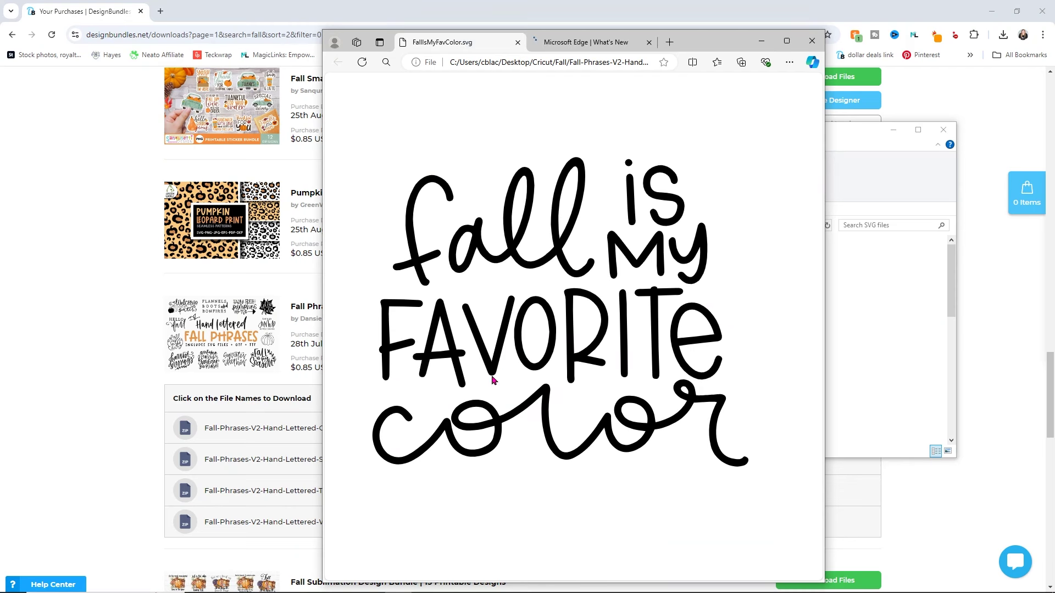
left_click(812, 41)
double_click(522, 400)
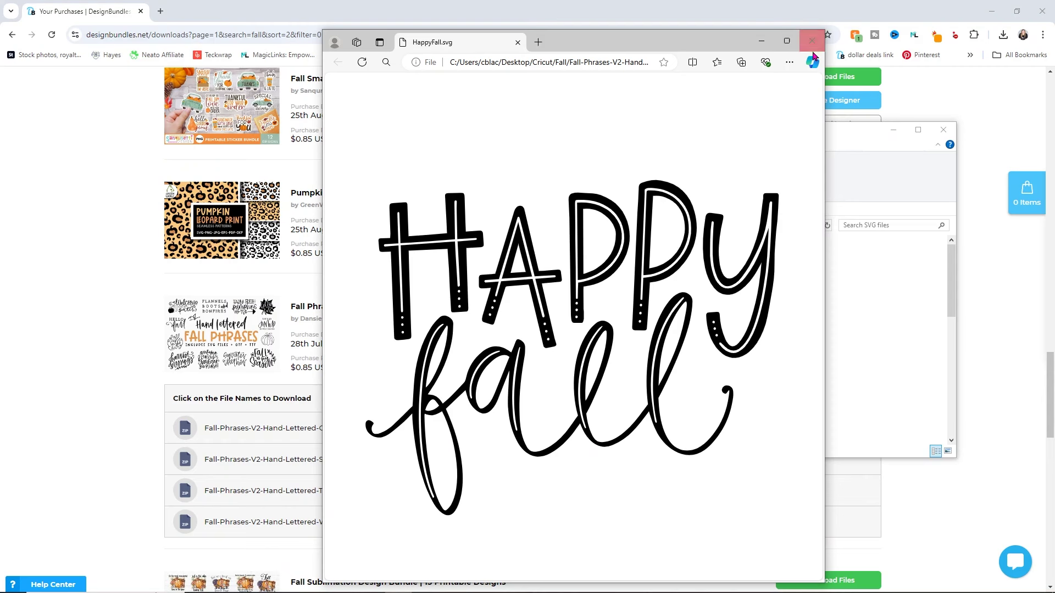
left_click(812, 40)
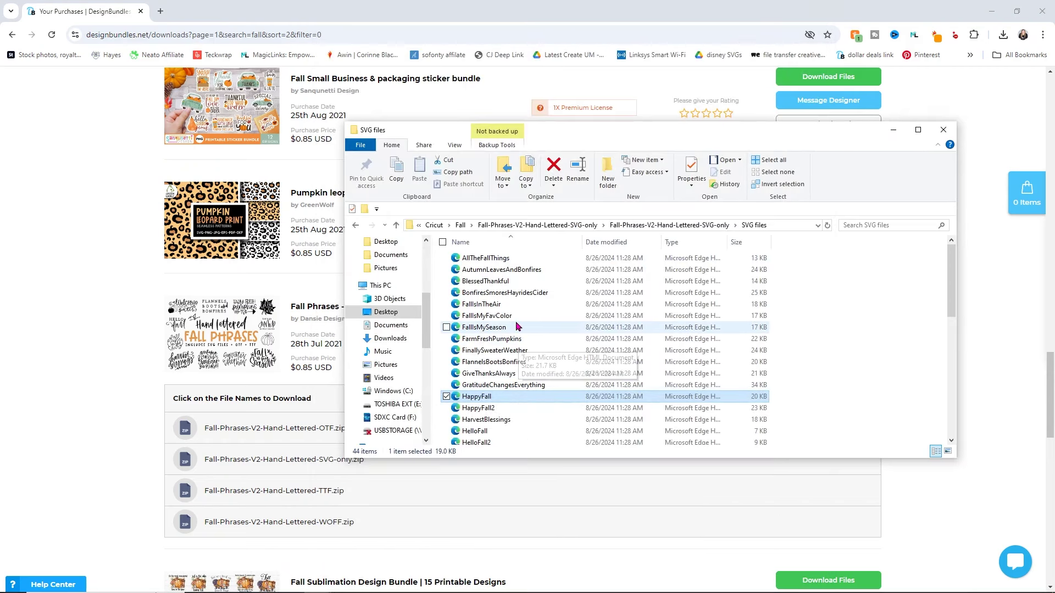
left_click(516, 318)
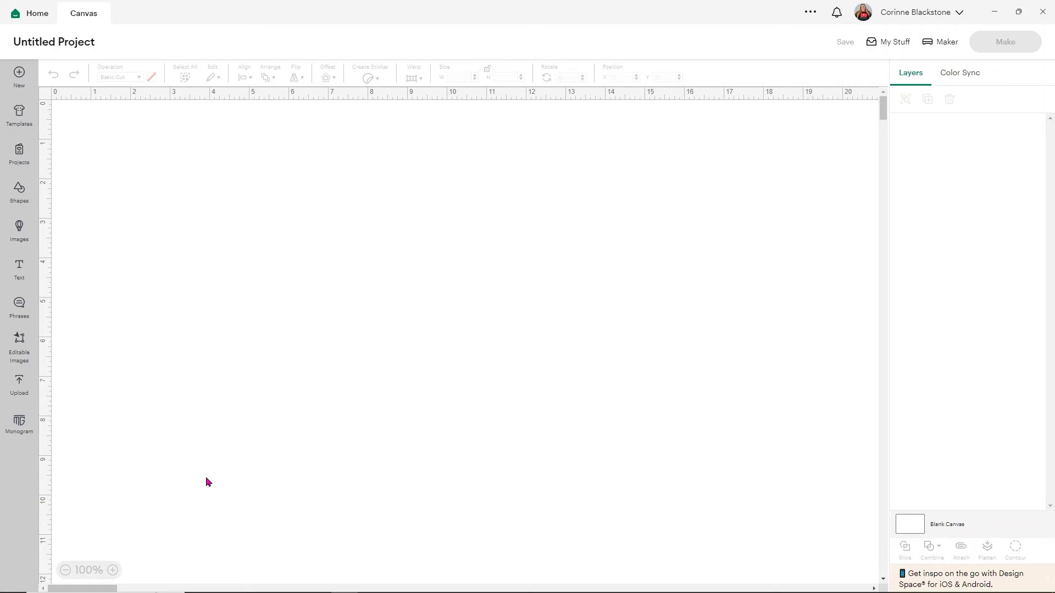
Switch to the blank canvas in Cricut Design Space and open the screen for uploading an image.
left_click(18, 391)
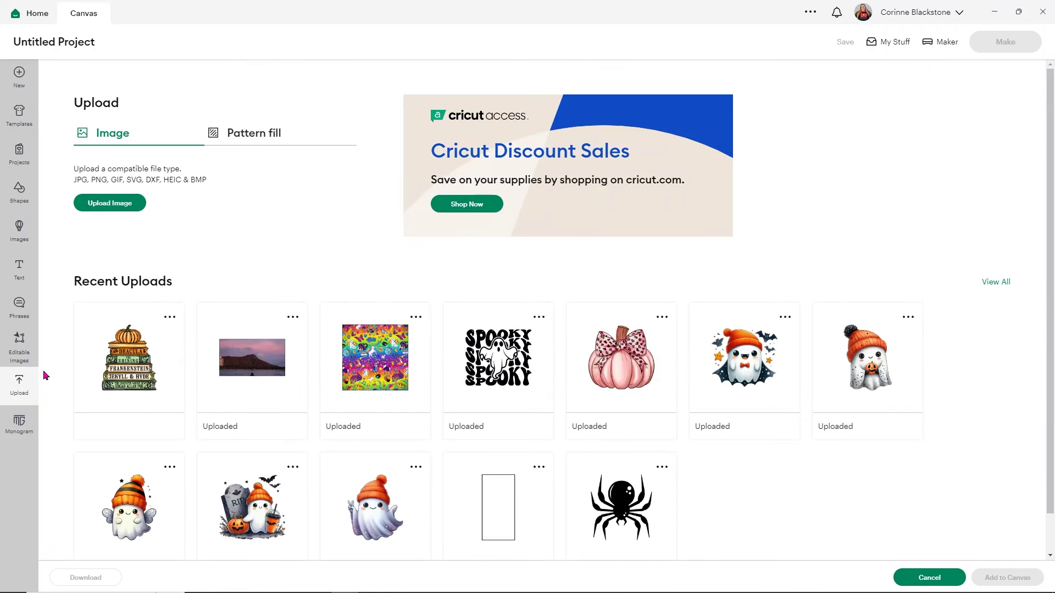
left_click(110, 205)
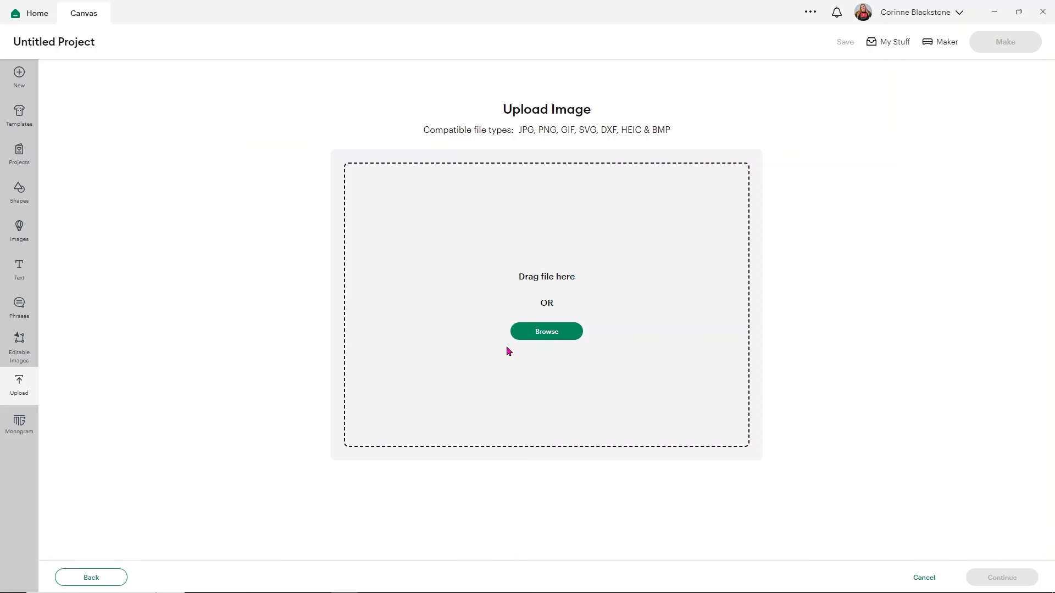
left_click(545, 332)
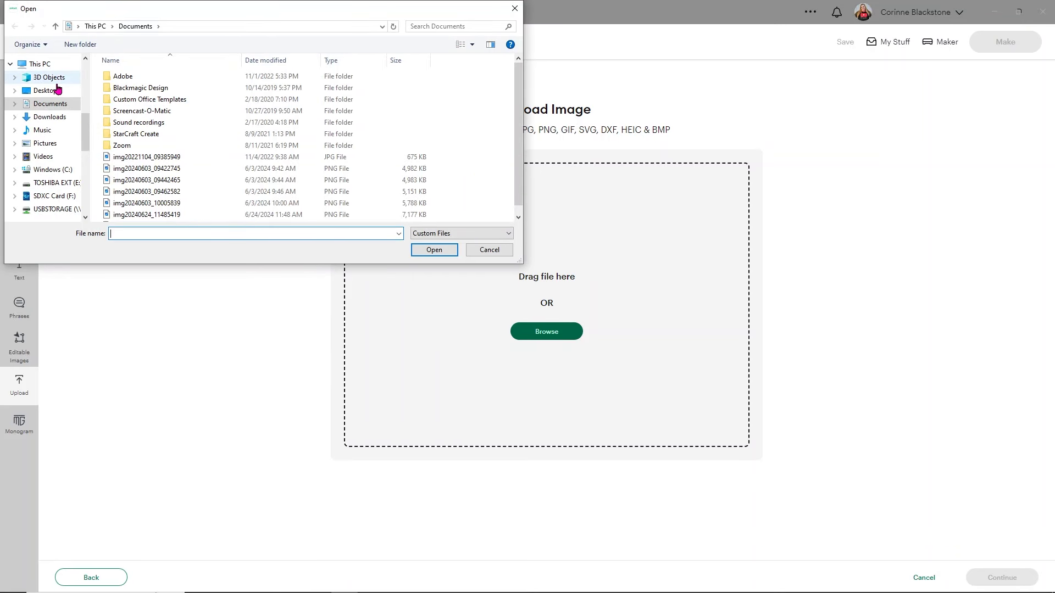
scroll(55, 94, "up", 5)
scroll(50, 120, "up", 1)
left_click(46, 82)
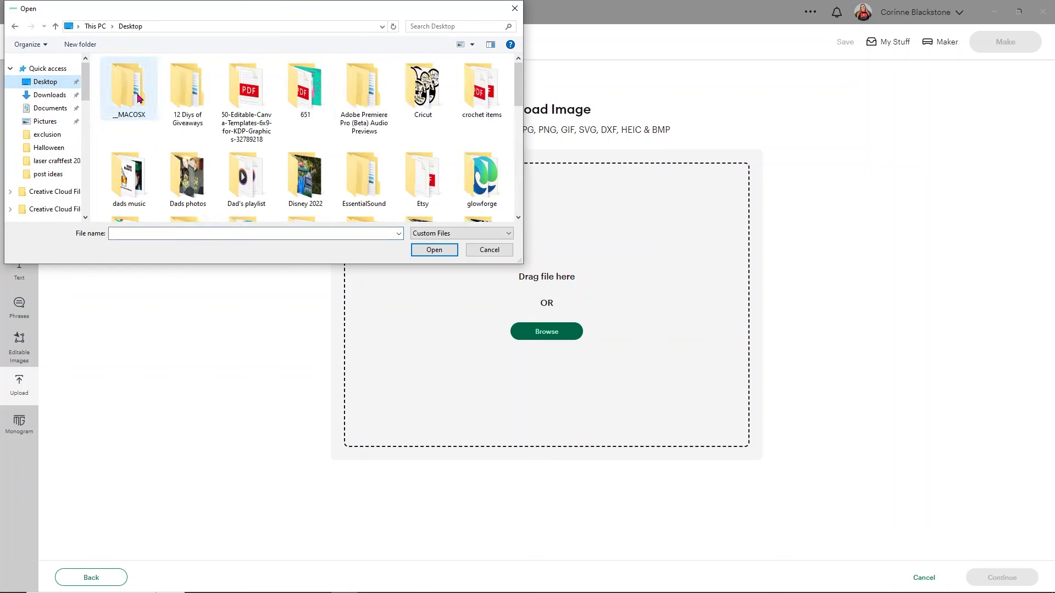
double_click(423, 94)
scroll(418, 118, "down", 2)
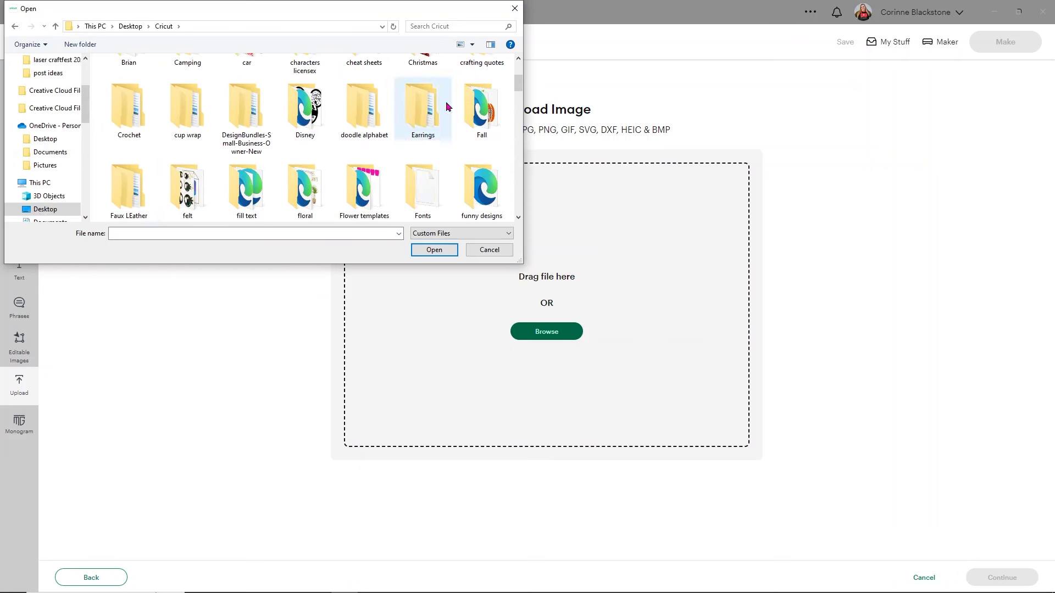
double_click(481, 109)
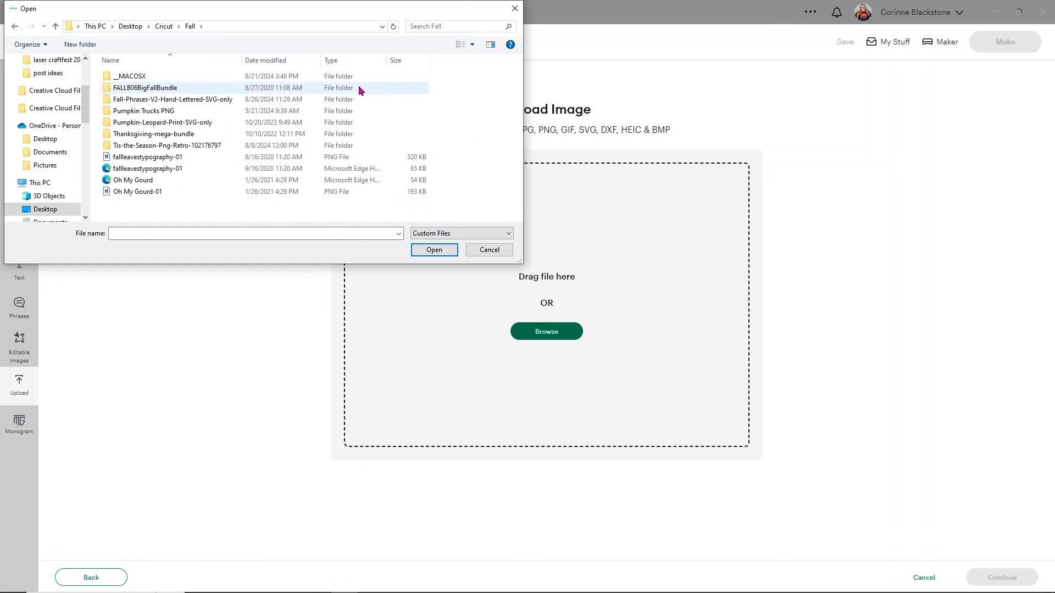
double_click(185, 100)
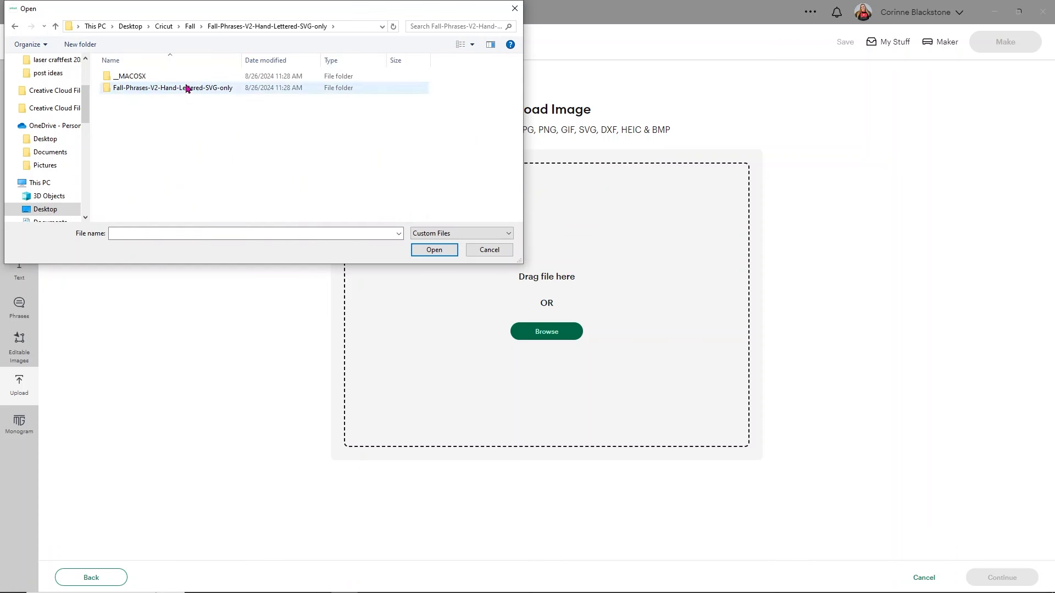
double_click(187, 91)
double_click(157, 78)
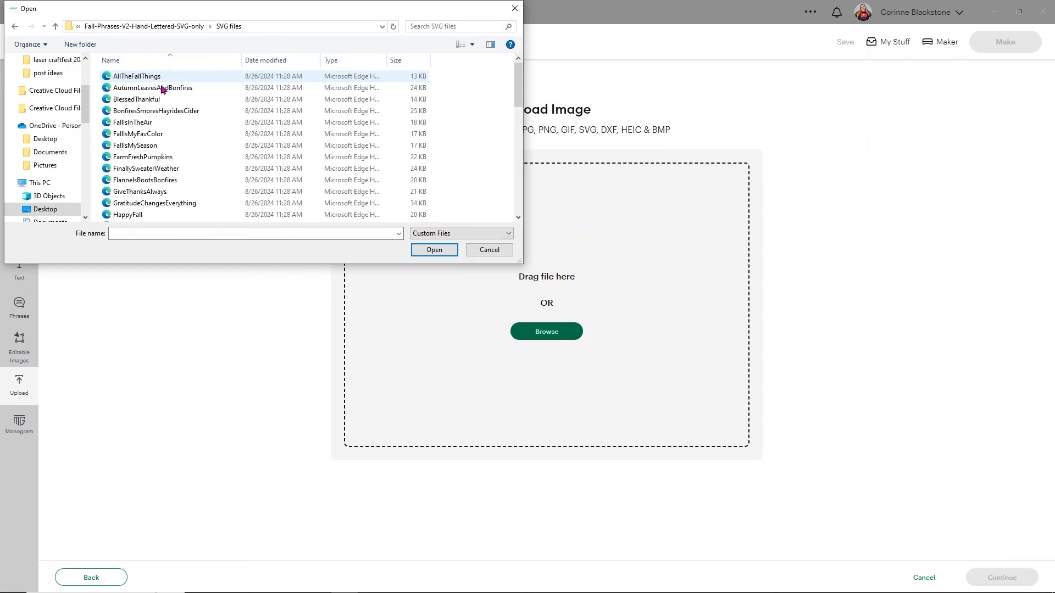
left_click(176, 134)
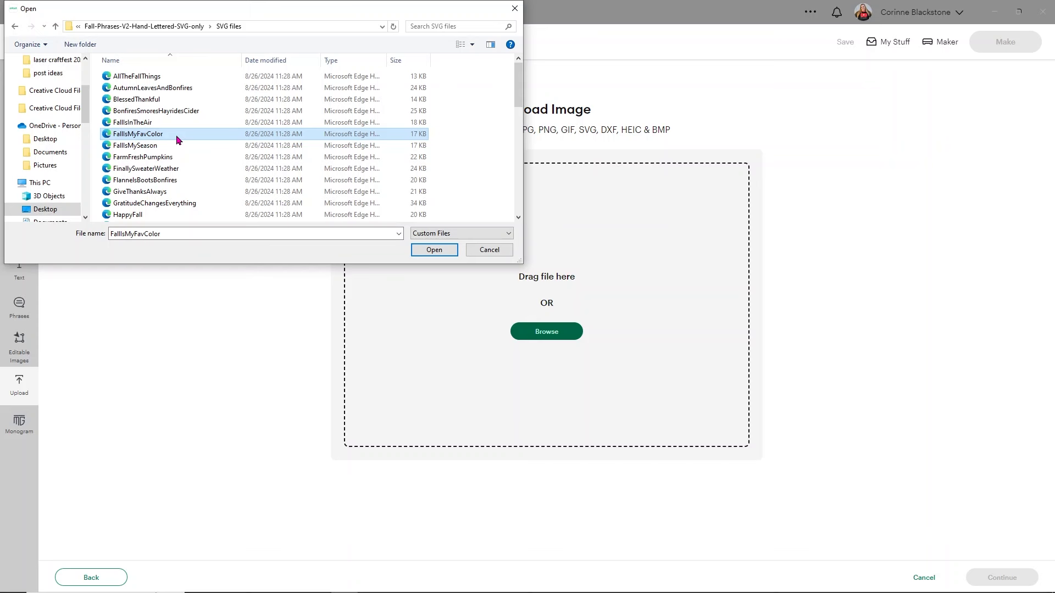
left_click(490, 250)
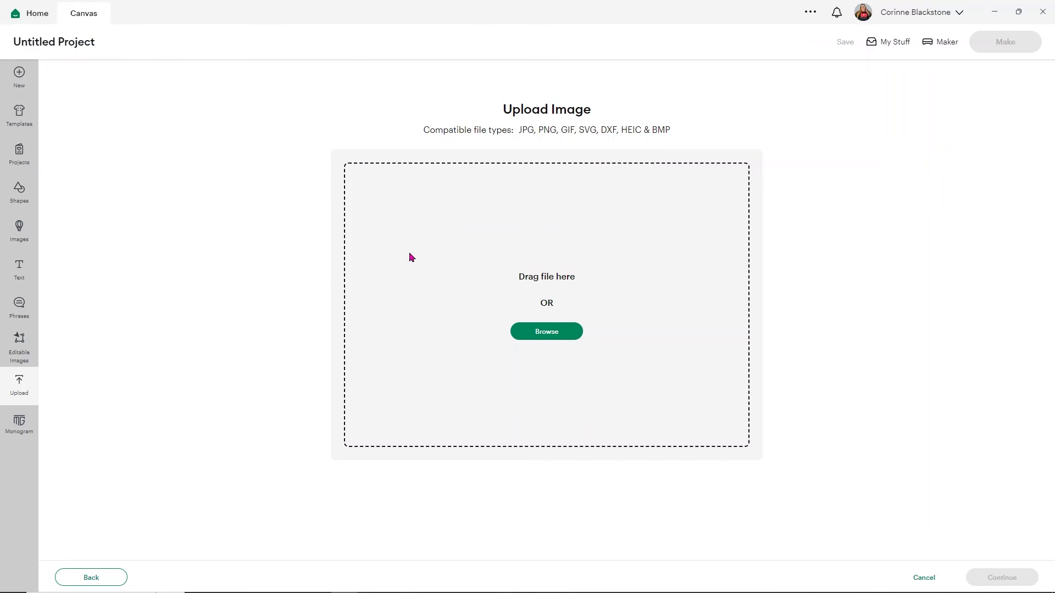
Bring FallIsMyFavColor from the SVG files folder window into the image upload area and continue to its image details.
key("alt+Tab")
left_click_drag(717, 133, 838, 130)
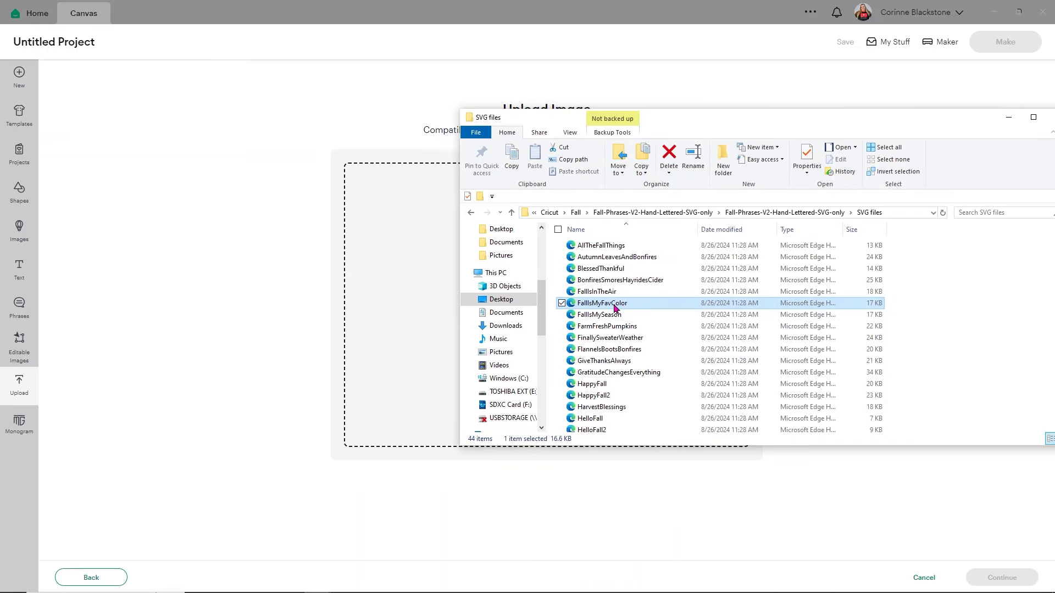
left_click_drag(611, 307, 386, 271)
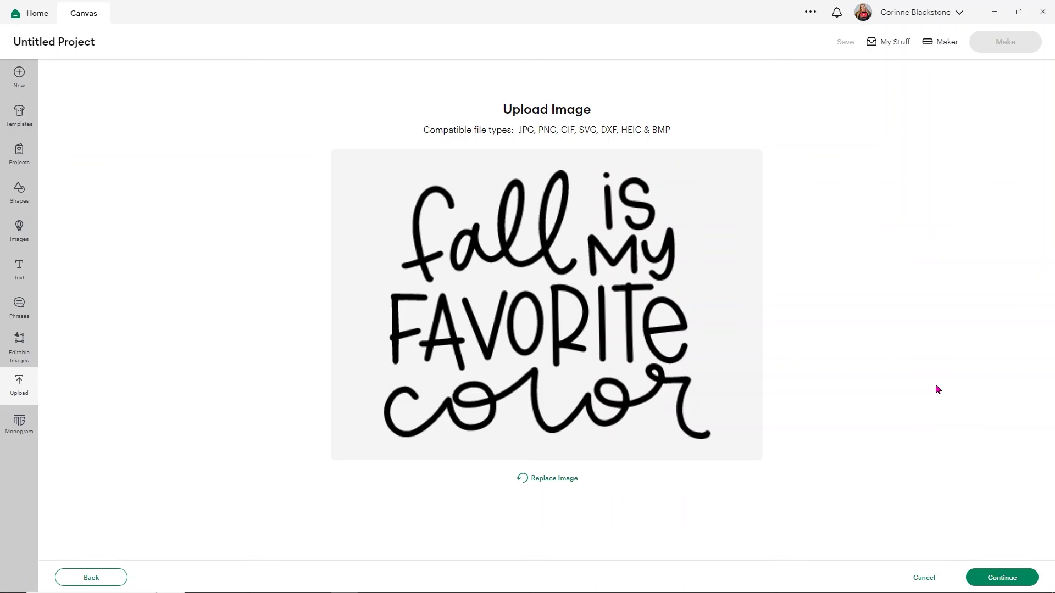
left_click(989, 578)
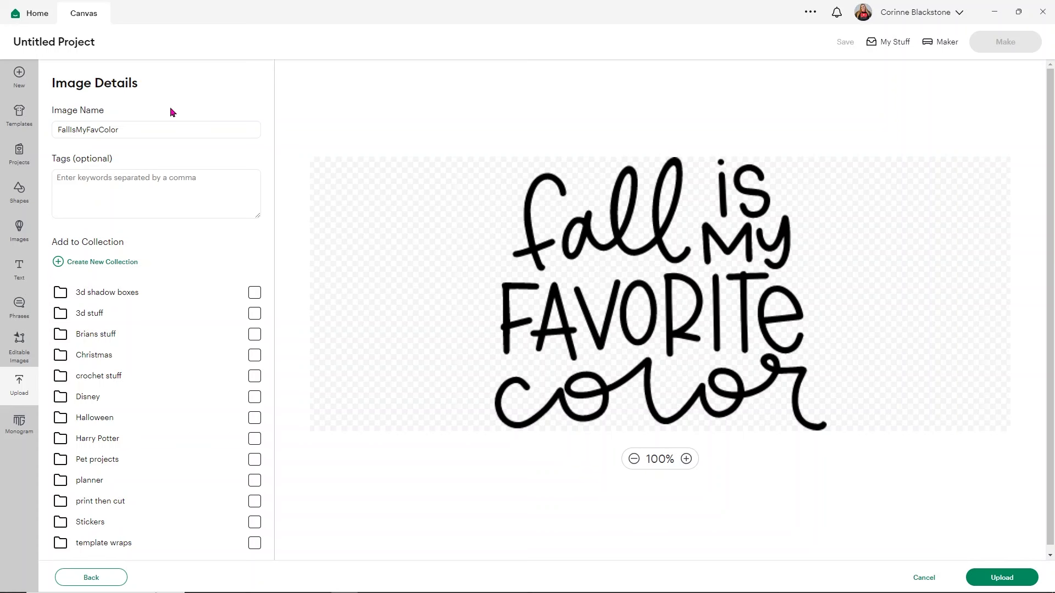
Name the image "Fall is my favorite color" and enter the tags "fall favorite color autumn hand lettered".
double_click(163, 126)
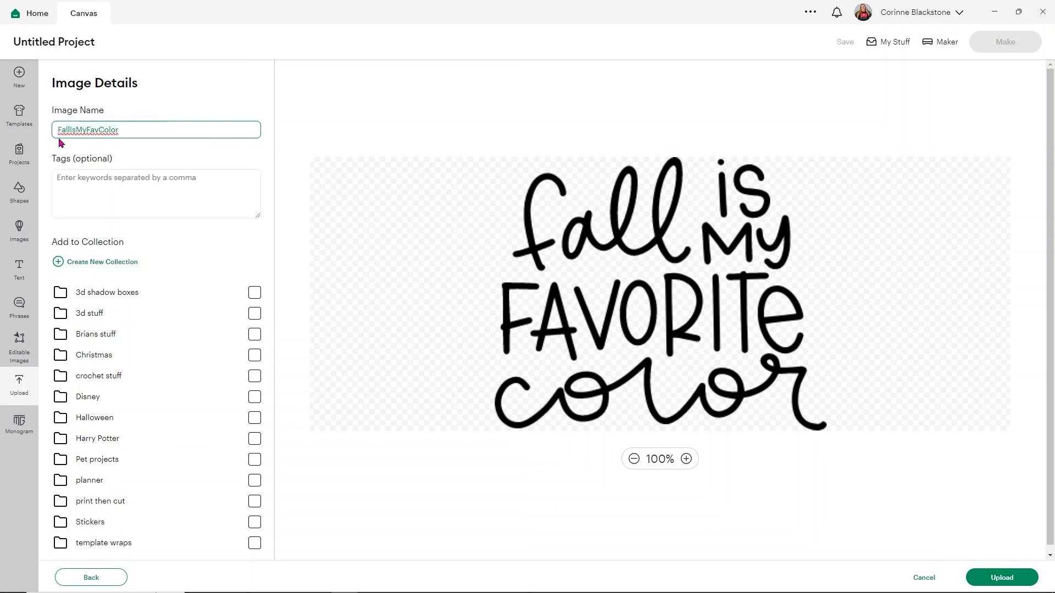
type("Fall is my favorite color")
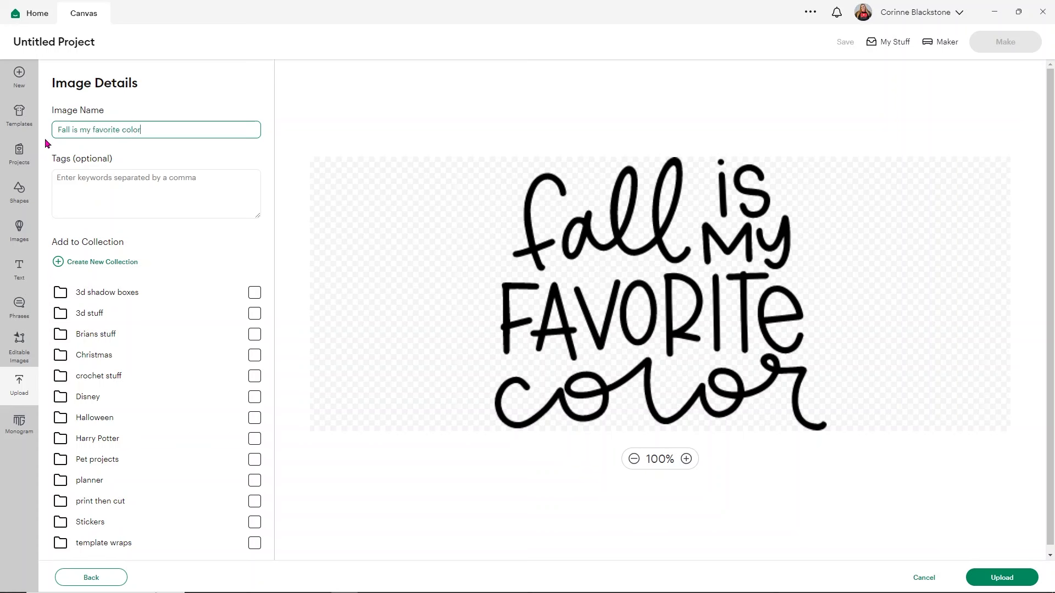
left_click(105, 179)
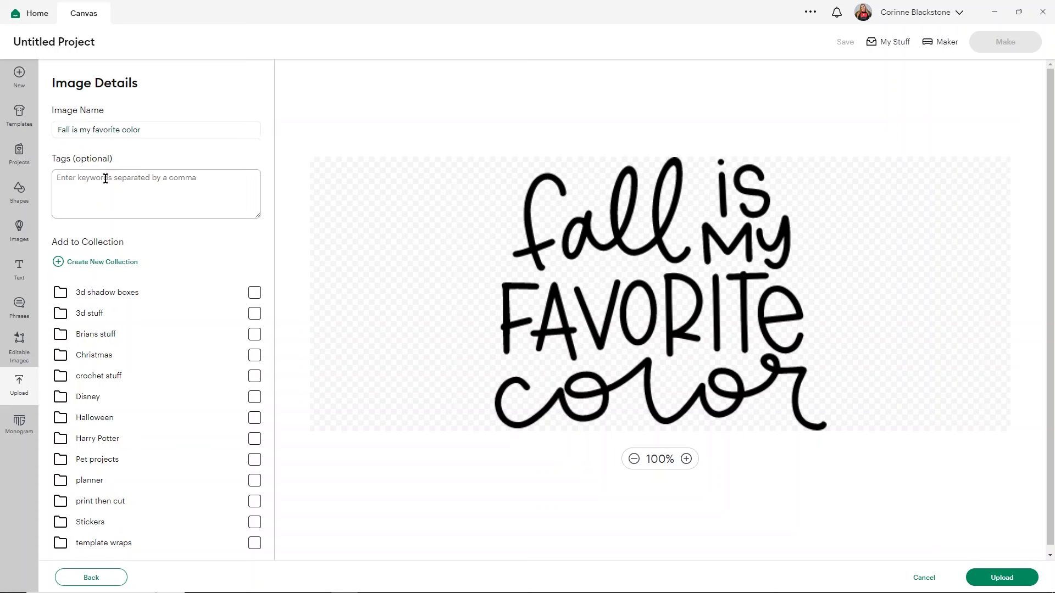
type("fall favorite color")
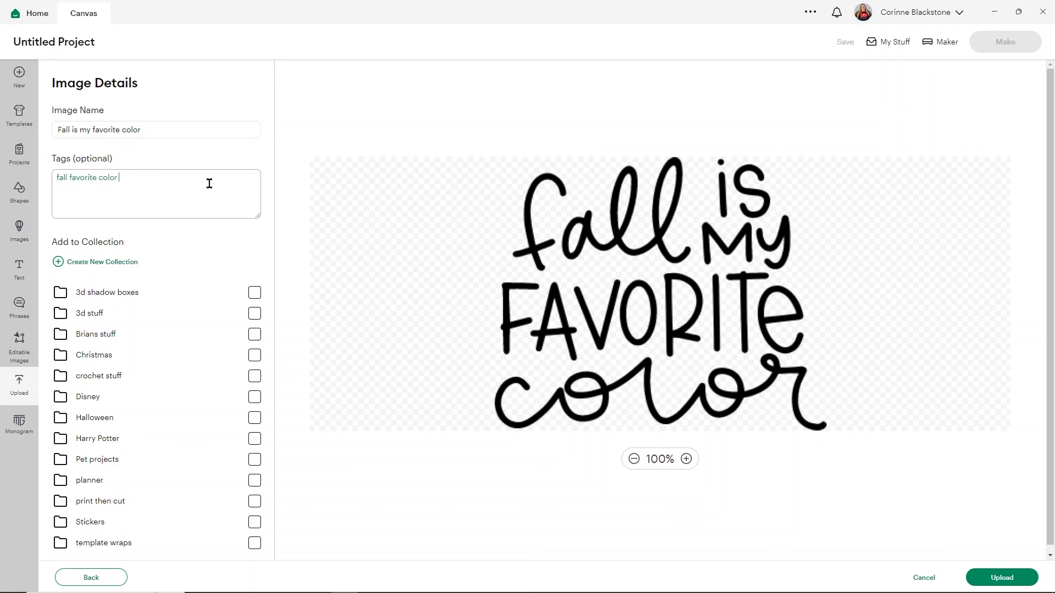
type(" autumn handlettered")
left_click(167, 176)
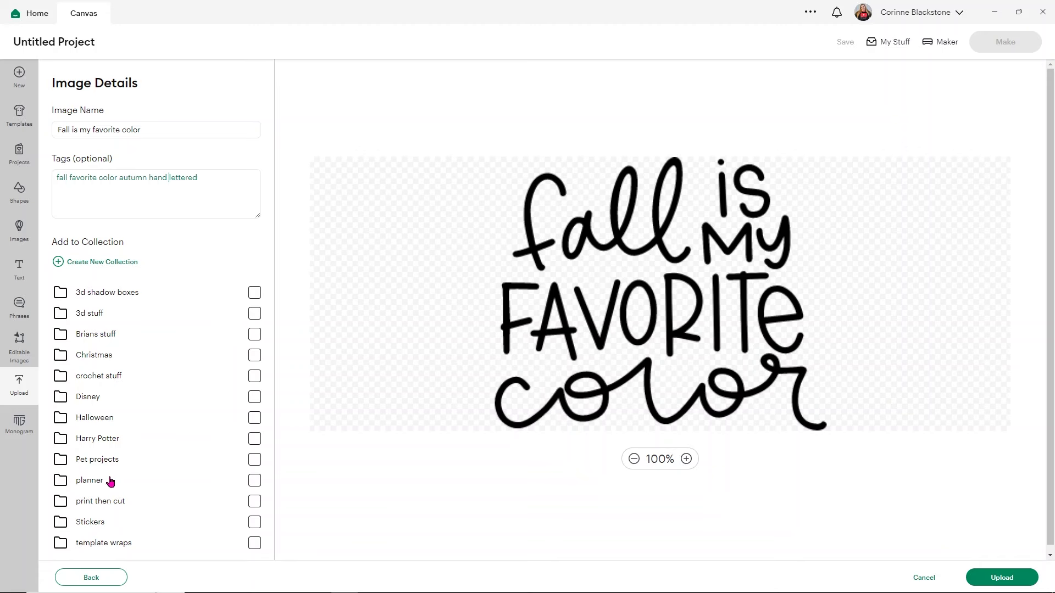
Create a new collection named Fall for the image and upload it to the canvas.
scroll(116, 492, "down", 1)
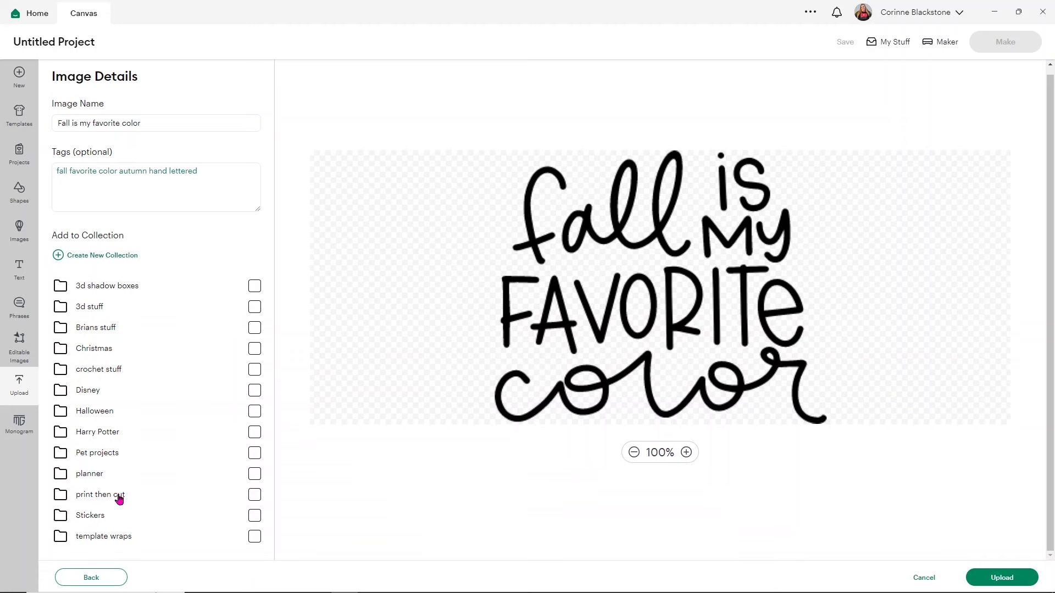
left_click(88, 257)
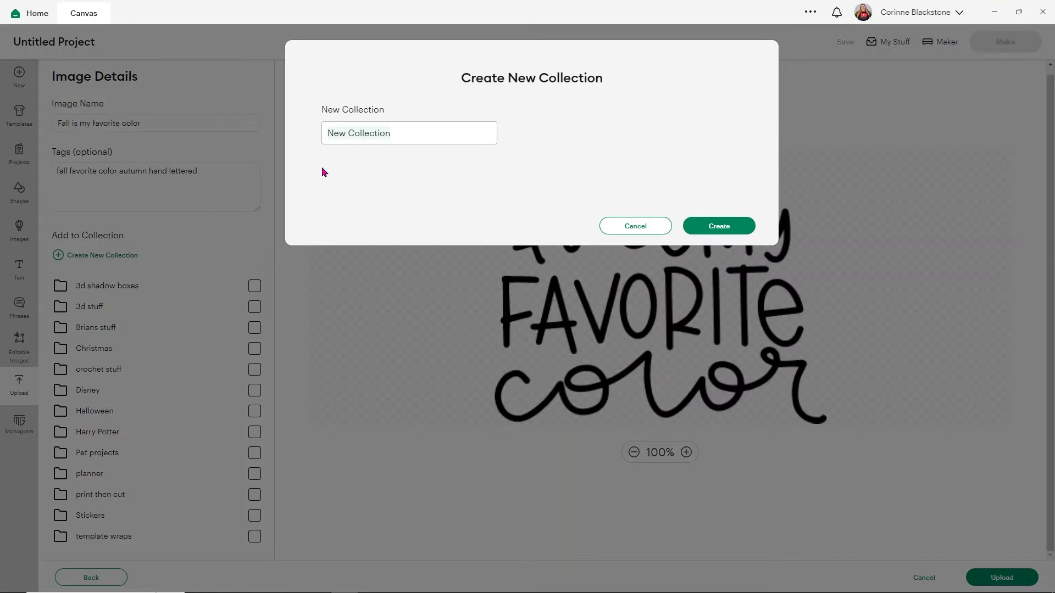
type("Fall")
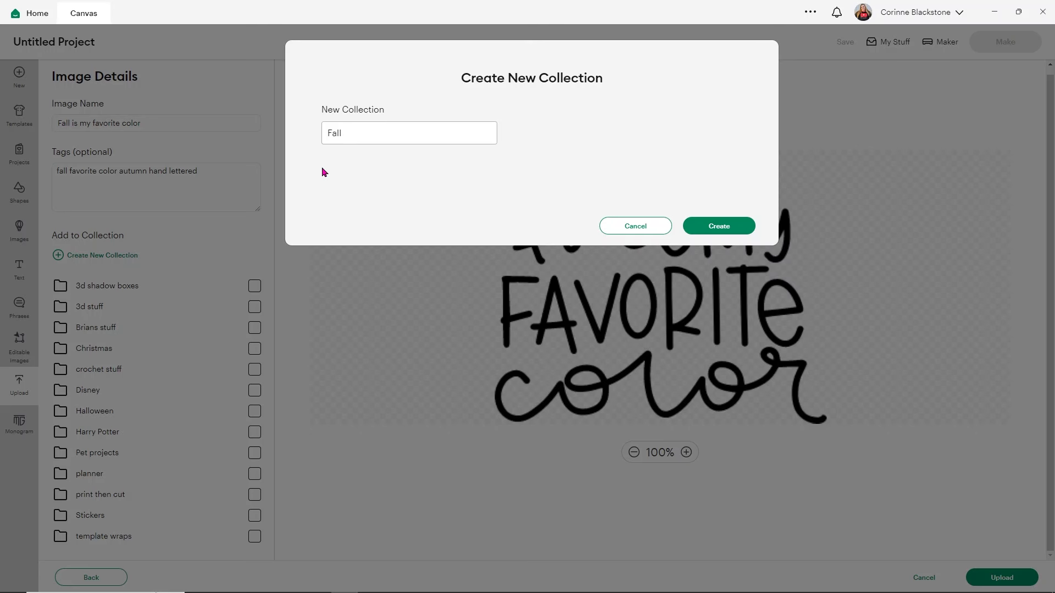
left_click(710, 226)
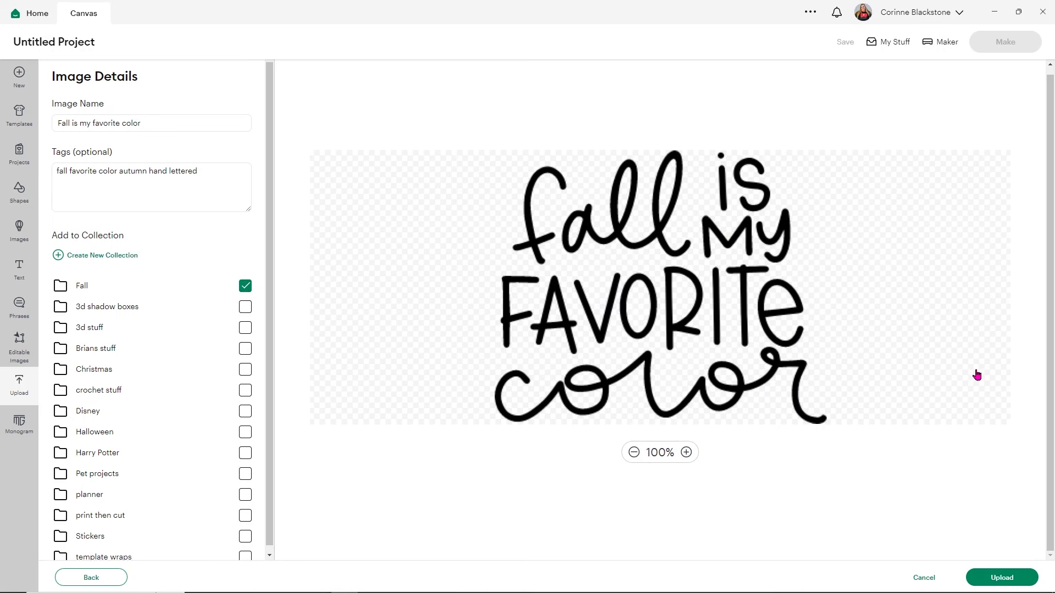
left_click(1001, 576)
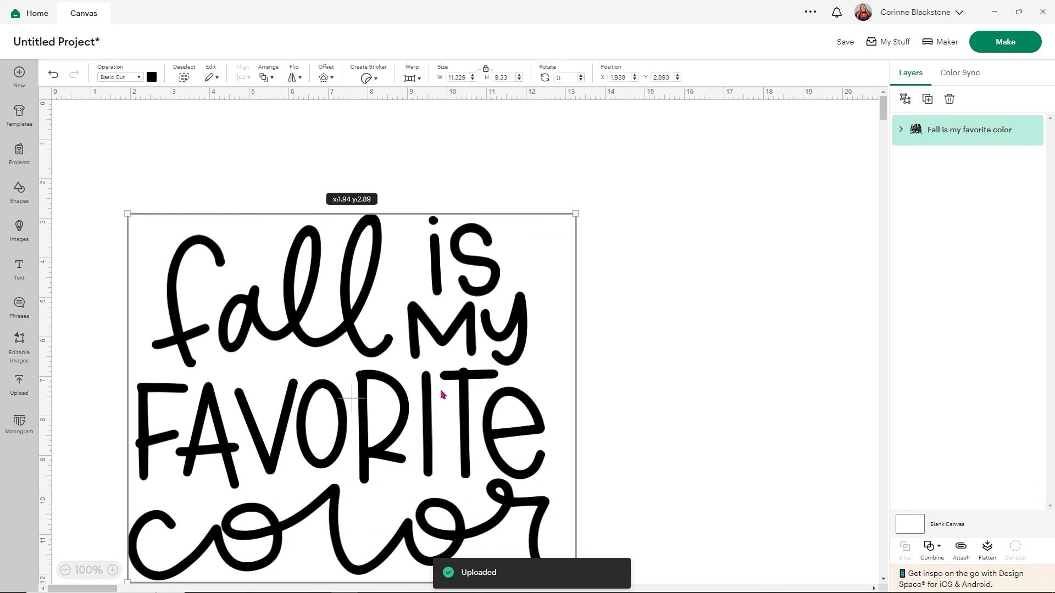
Scale the "Fall is my favorite color" design down proportionally and reposition it on the canvas.
left_click_drag(441, 390, 549, 323)
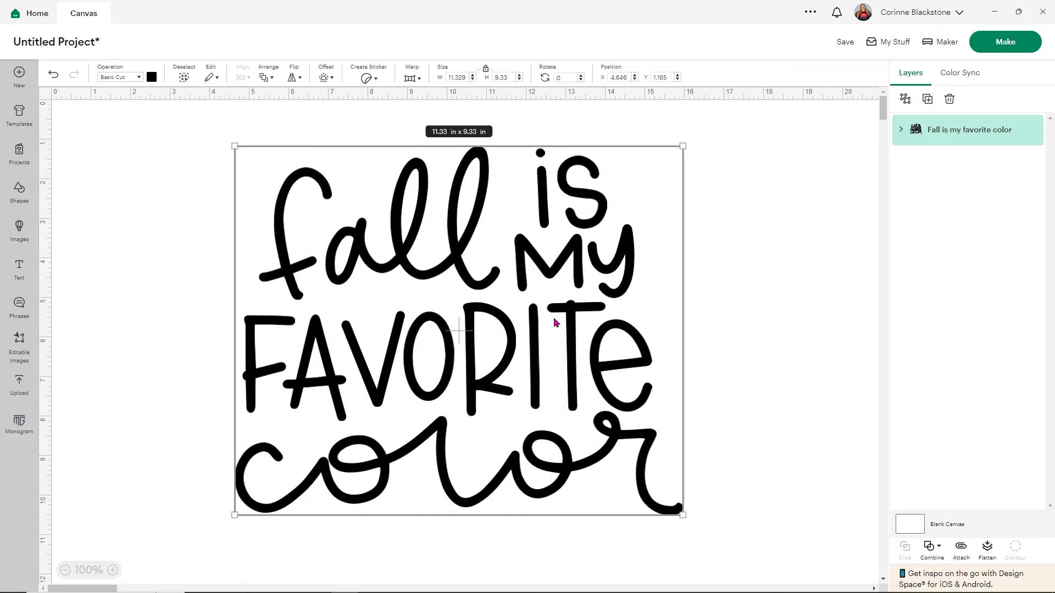
left_click_drag(682, 515, 495, 363)
left_click_drag(404, 278, 672, 276)
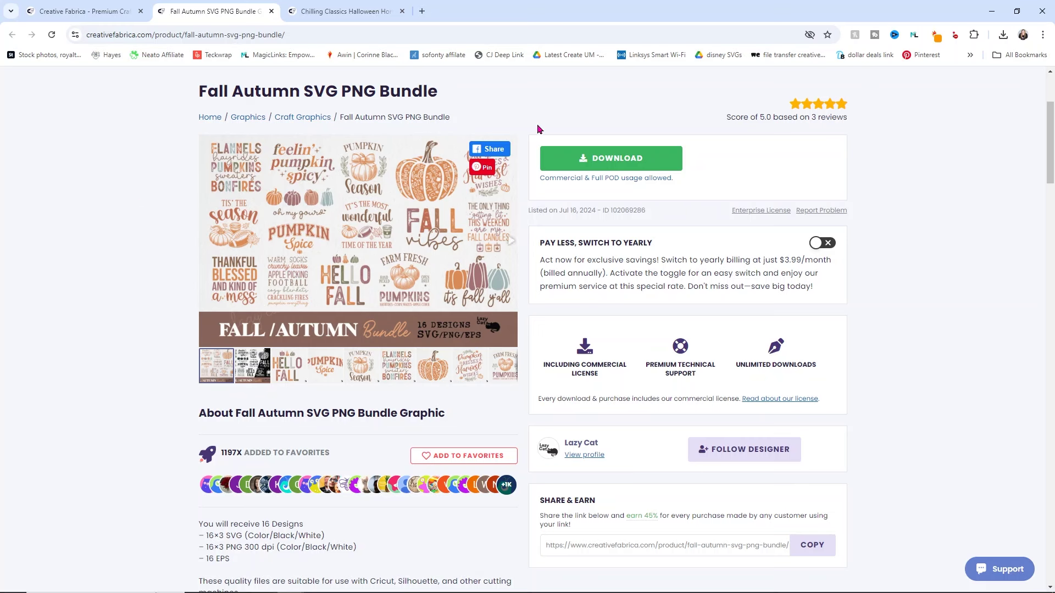
Download the Fall Autumn SVG PNG Bundle into the Cricut Fall folder, extract the zip, and close the archive window.
left_click(609, 165)
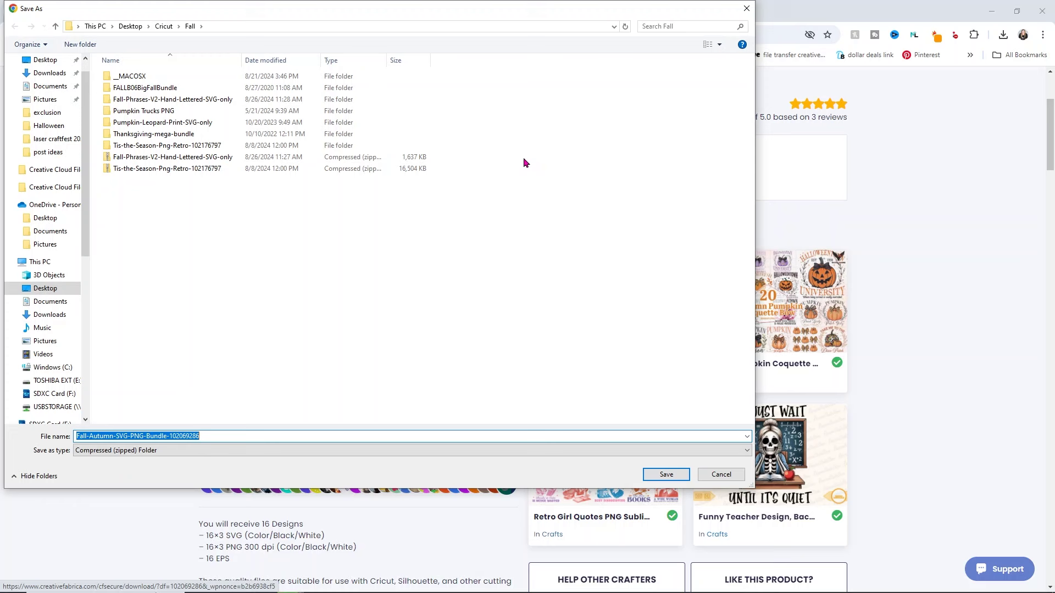
left_click(665, 474)
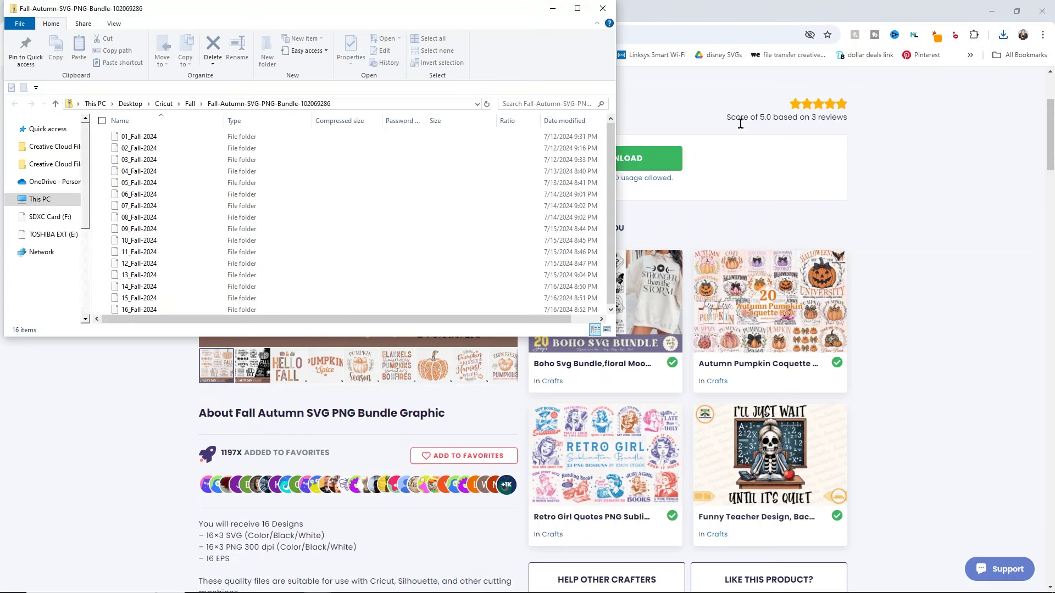
left_click(413, 59)
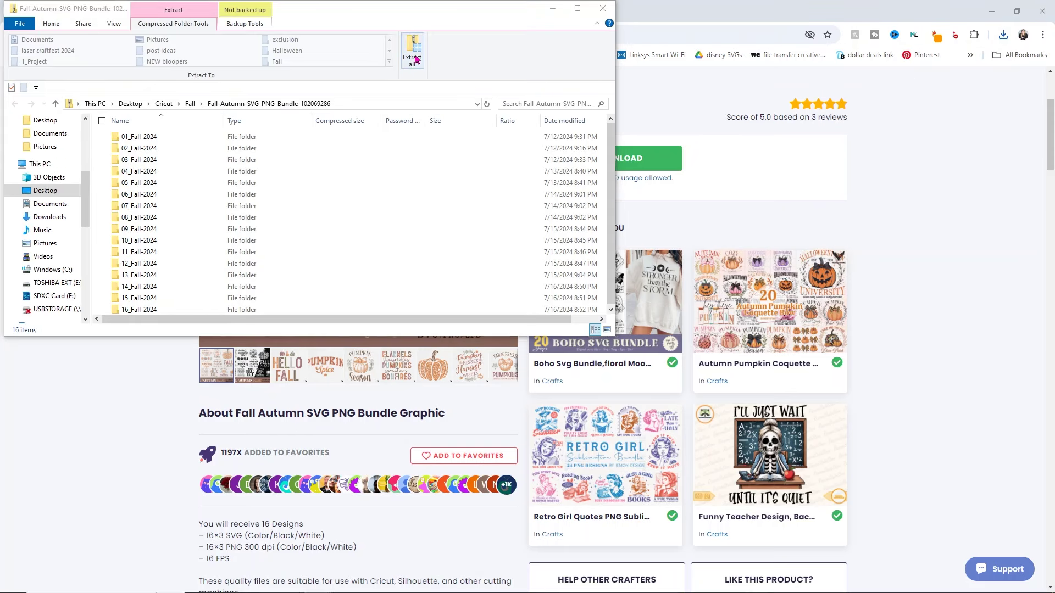
left_click(636, 409)
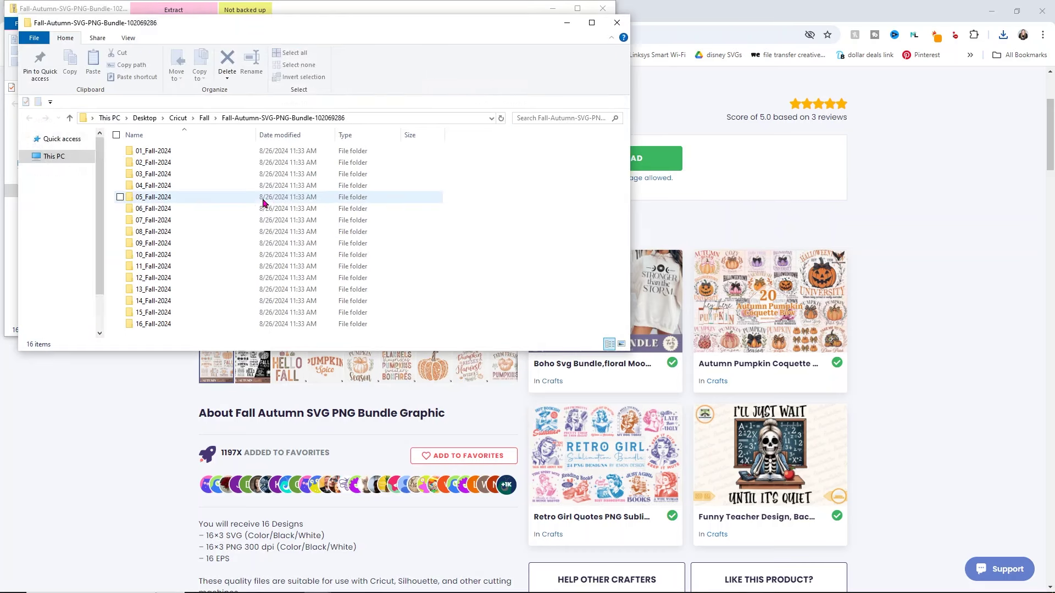
left_click(503, 11)
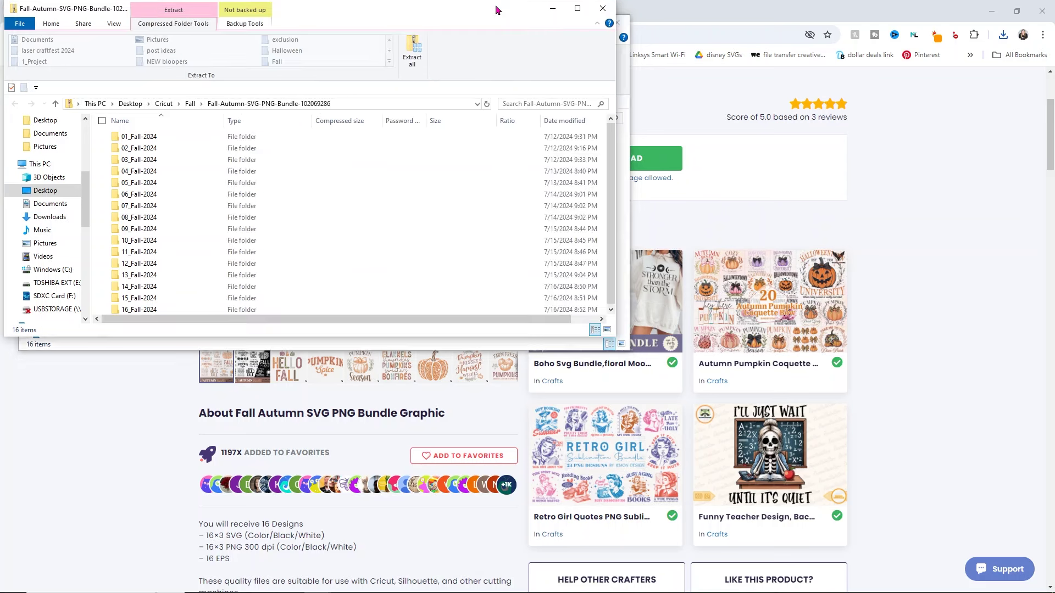
left_click(611, 9)
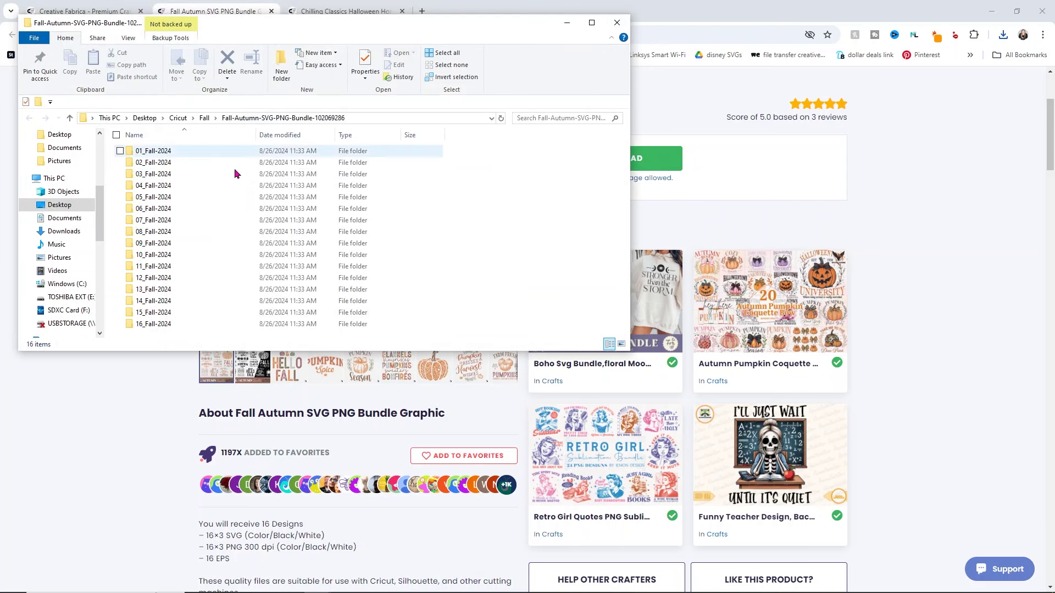
Open the extracted 01_Fall-2024 folder and view its design files as large icons.
double_click(185, 152)
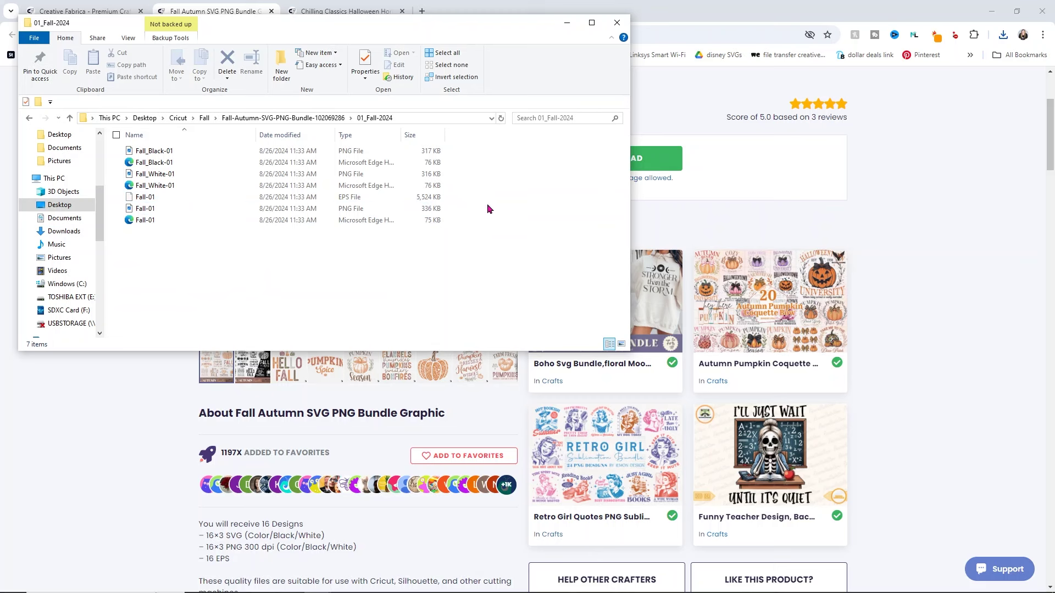
right_click(285, 272)
mouse_move(270, 278)
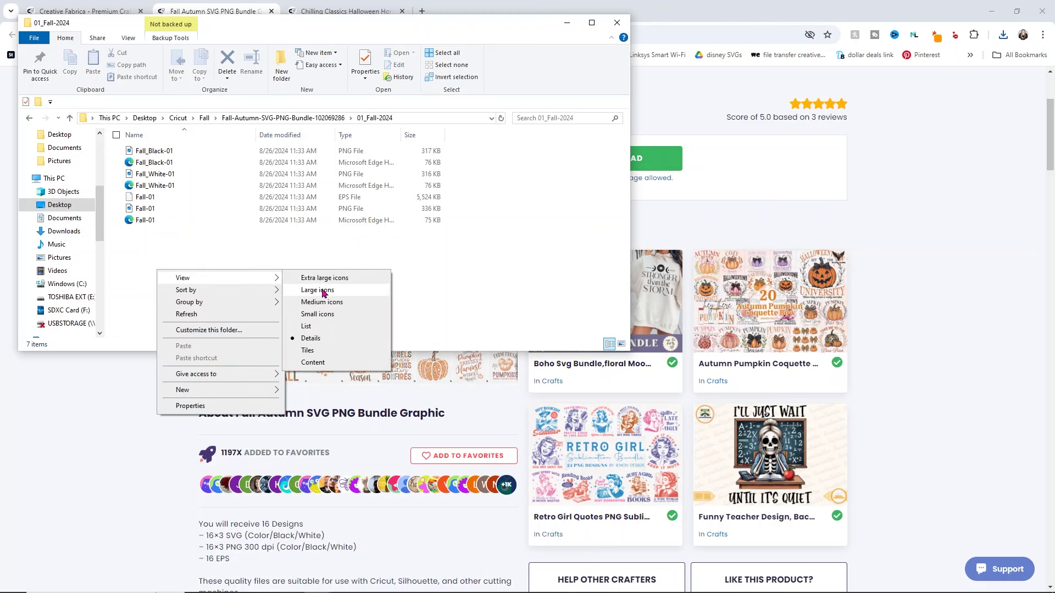
left_click(319, 290)
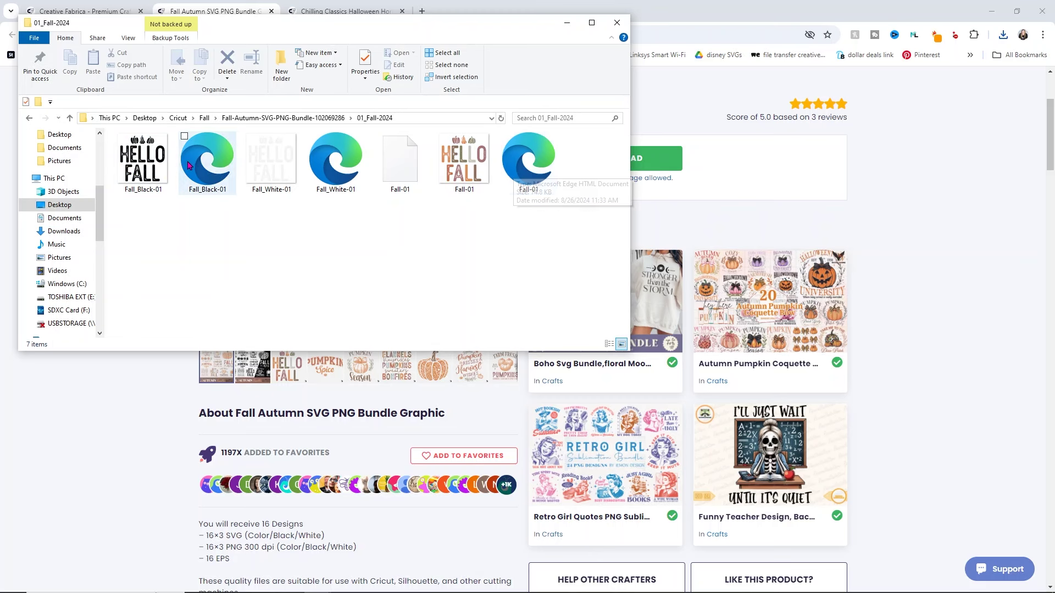
Go back to the bundle folder, open 02_Fall-2024, and view its files as large icons.
left_click(29, 122)
double_click(206, 163)
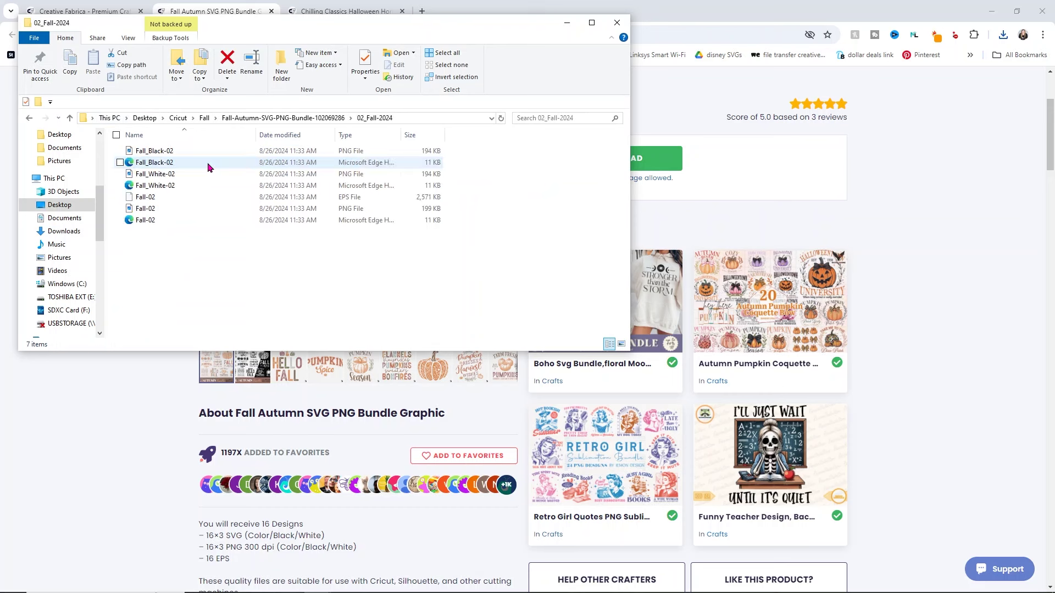
right_click(209, 260)
mouse_move(198, 269)
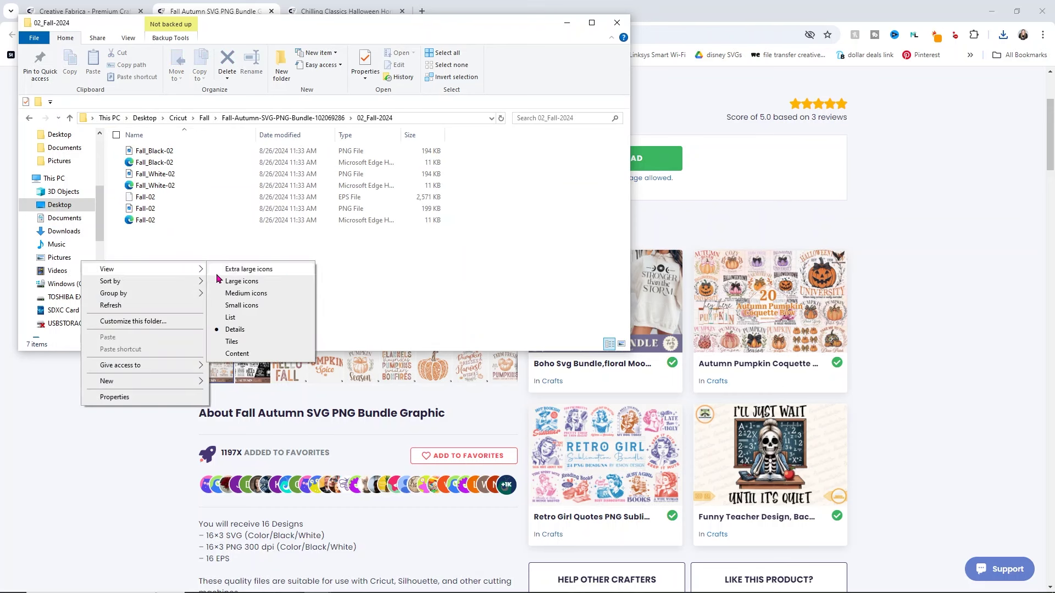
left_click(242, 281)
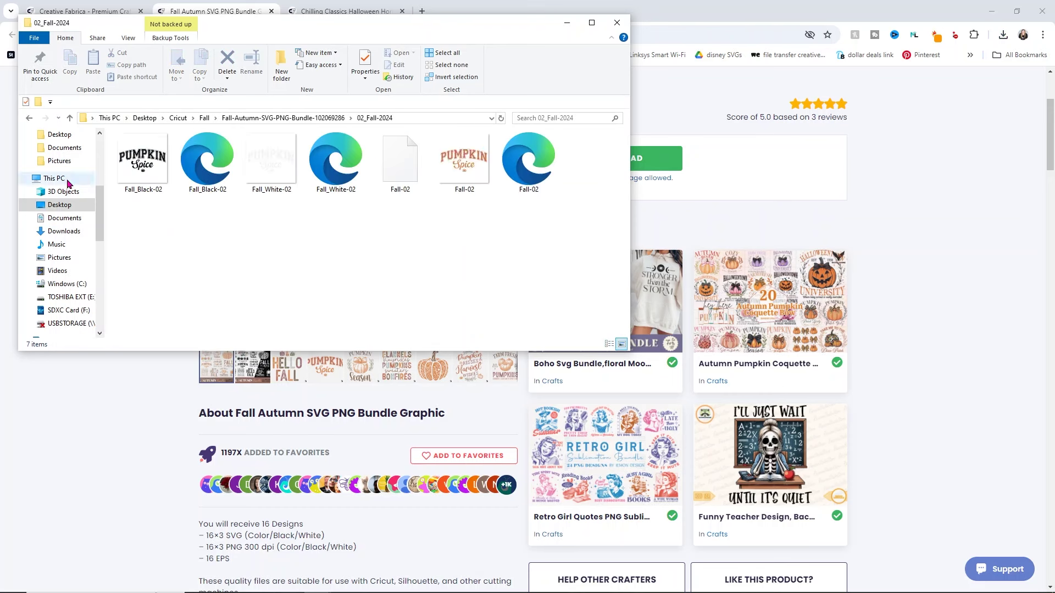
Return to the bundle folder, open 04_Fall-2024, and display its files as large icons.
left_click(29, 117)
left_click(165, 175)
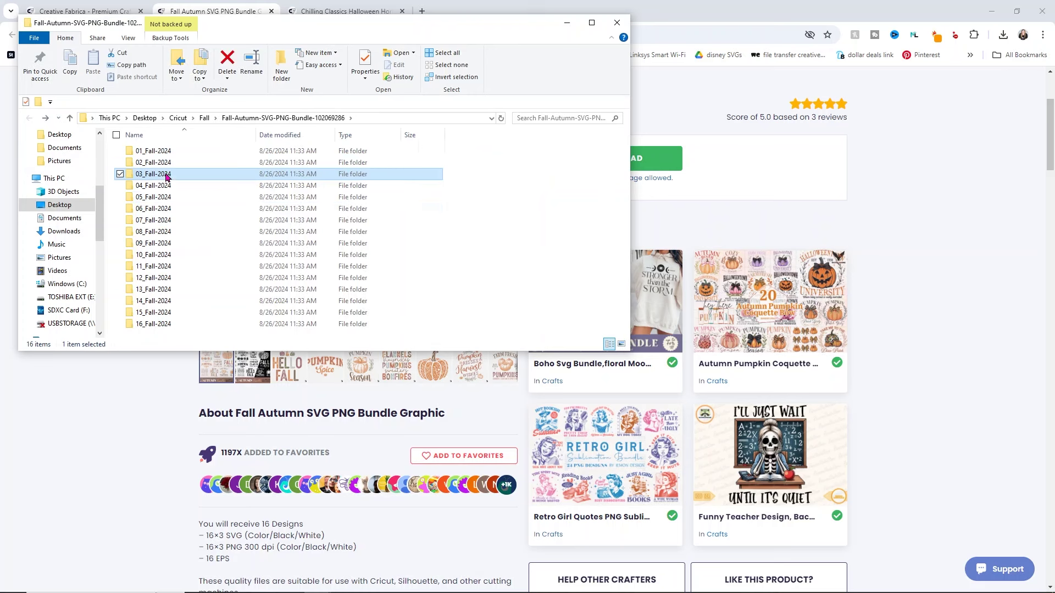
double_click(154, 186)
right_click(211, 245)
mouse_move(220, 251)
left_click(248, 263)
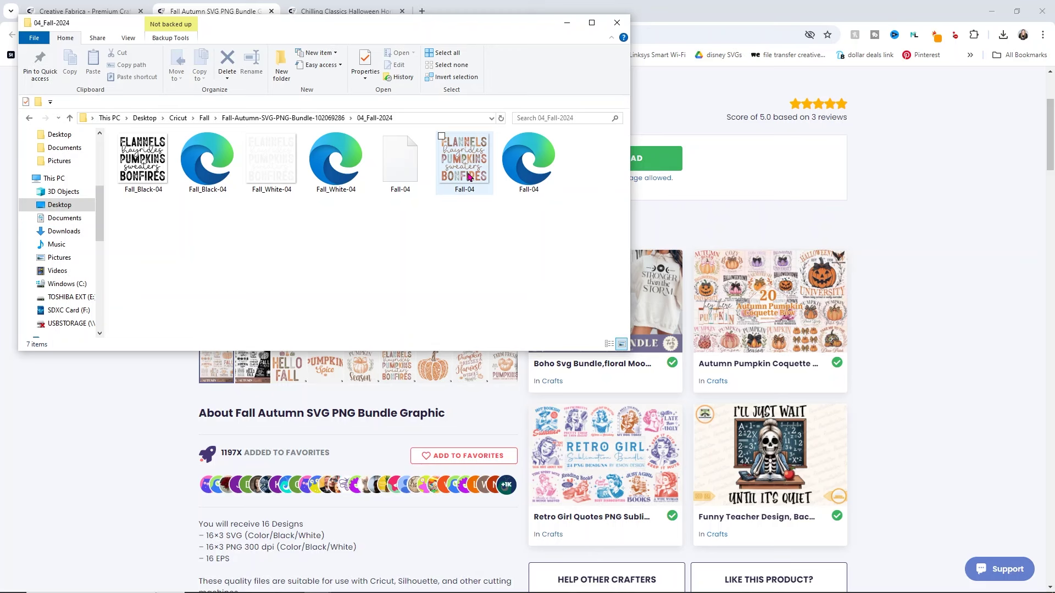
mouse_move(464, 195)
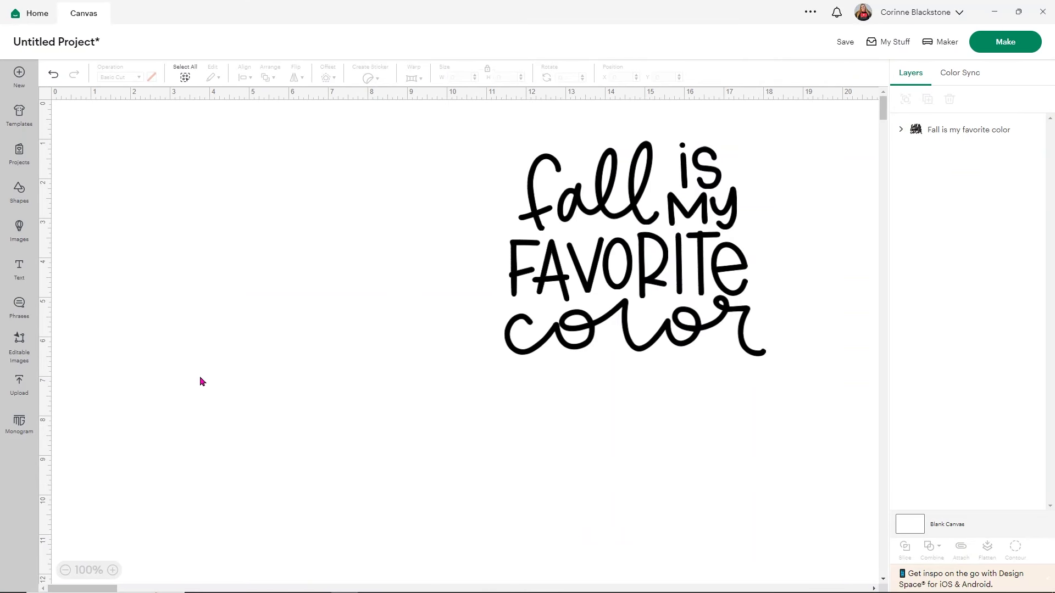
Switch to Cricut Design Space, start an image upload with the Fall-04 SVG from the 04_Fall-2024 folder, and continue to its image details.
left_click(19, 385)
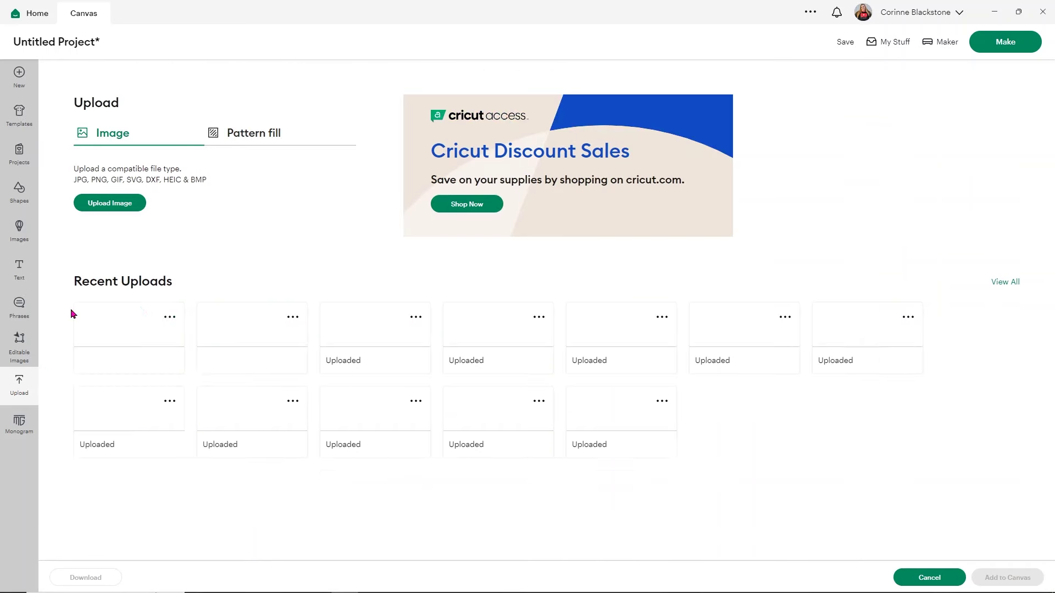
left_click(108, 205)
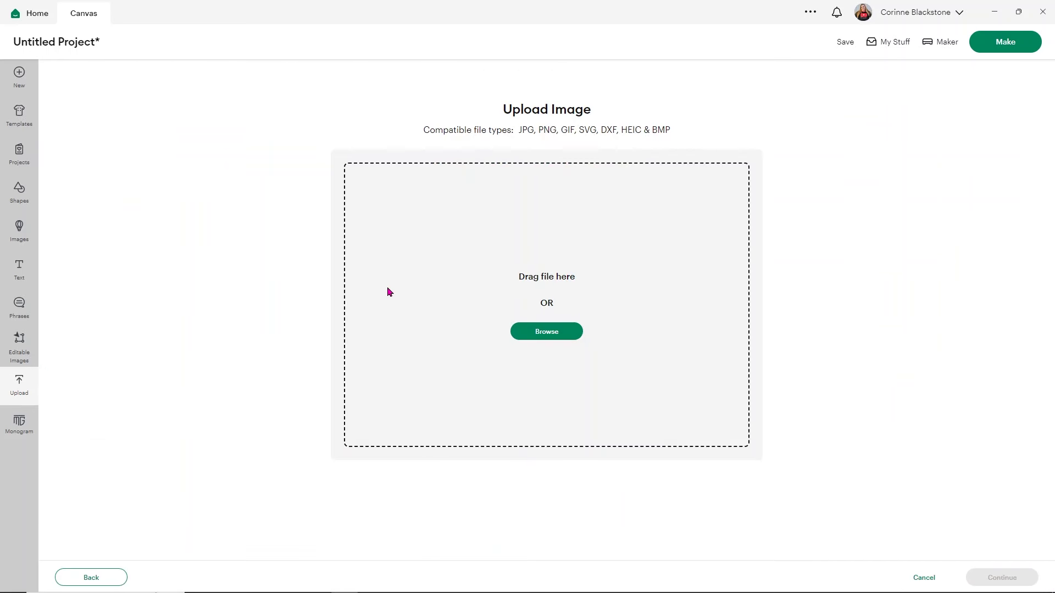
left_click(361, 586)
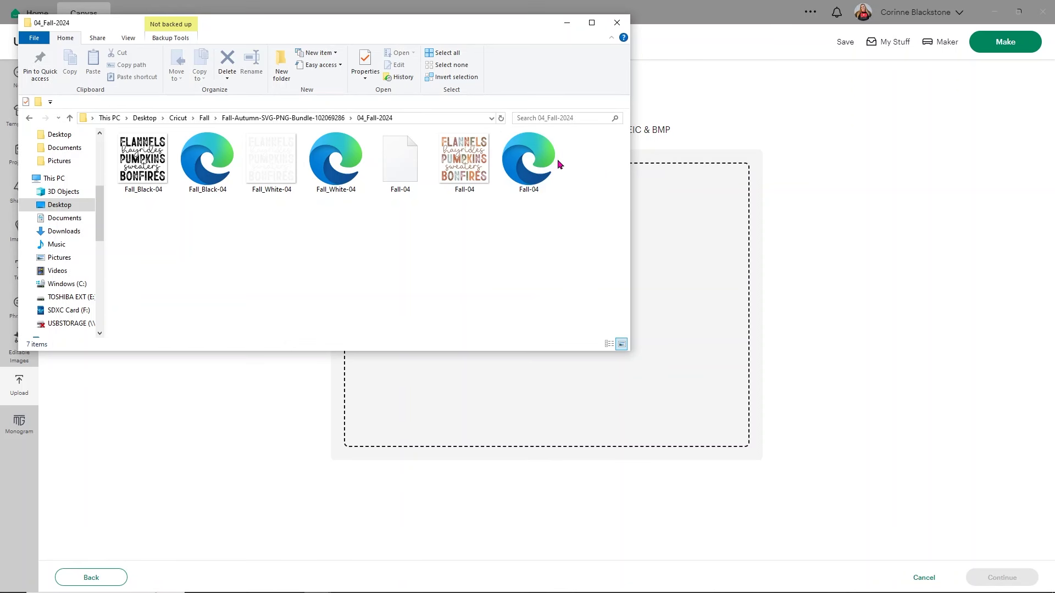
left_click_drag(539, 167, 701, 229)
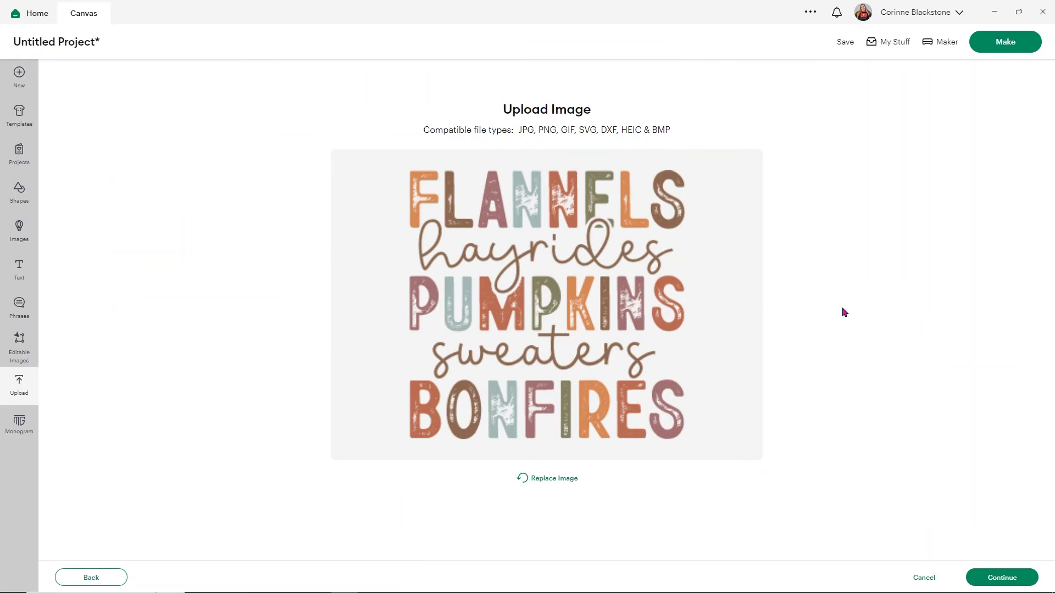
left_click(989, 577)
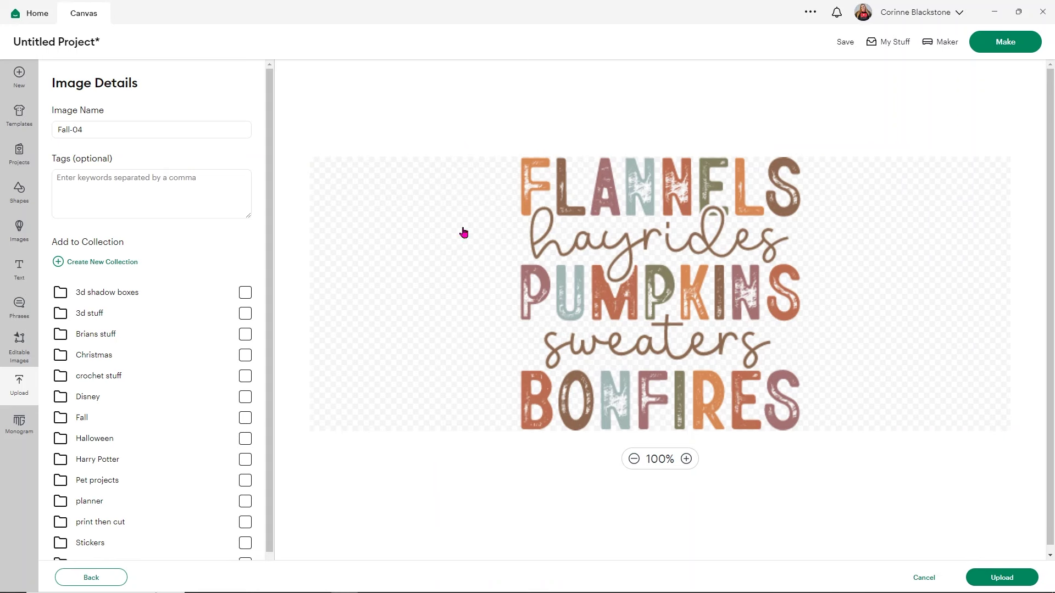
Name the image "fall flannels hayrides pumkins list" and upload it to the canvas.
left_click(130, 129)
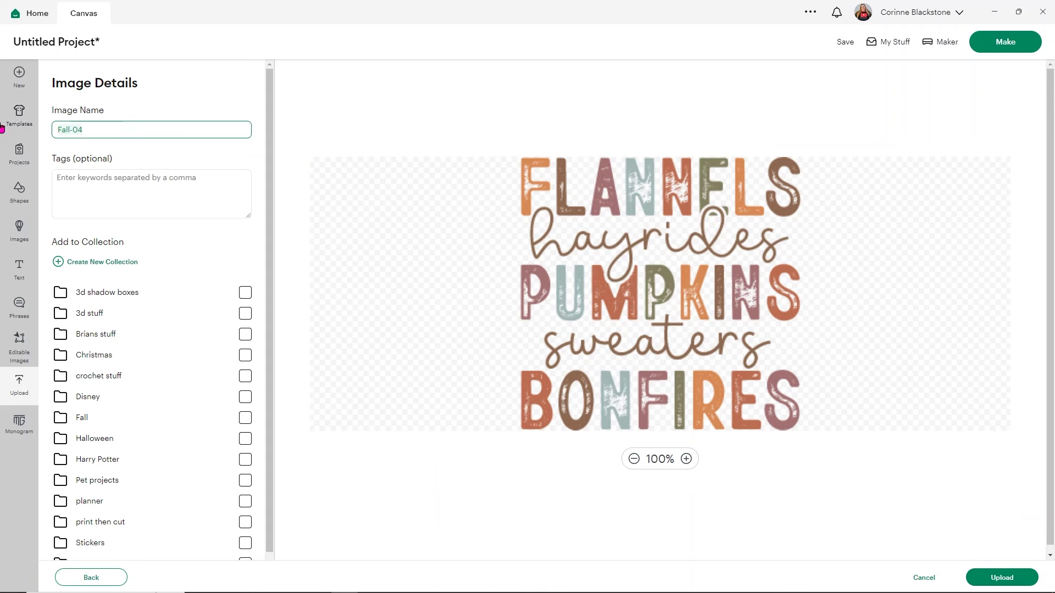
type("fall")
type("flannels hayrides pumk")
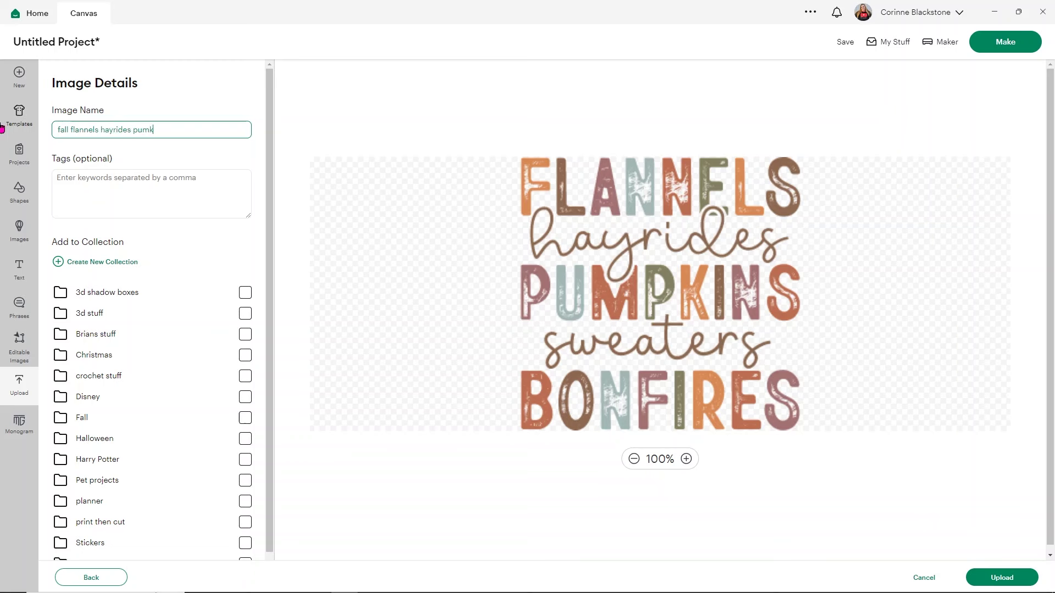
type("ins list")
left_click(1000, 578)
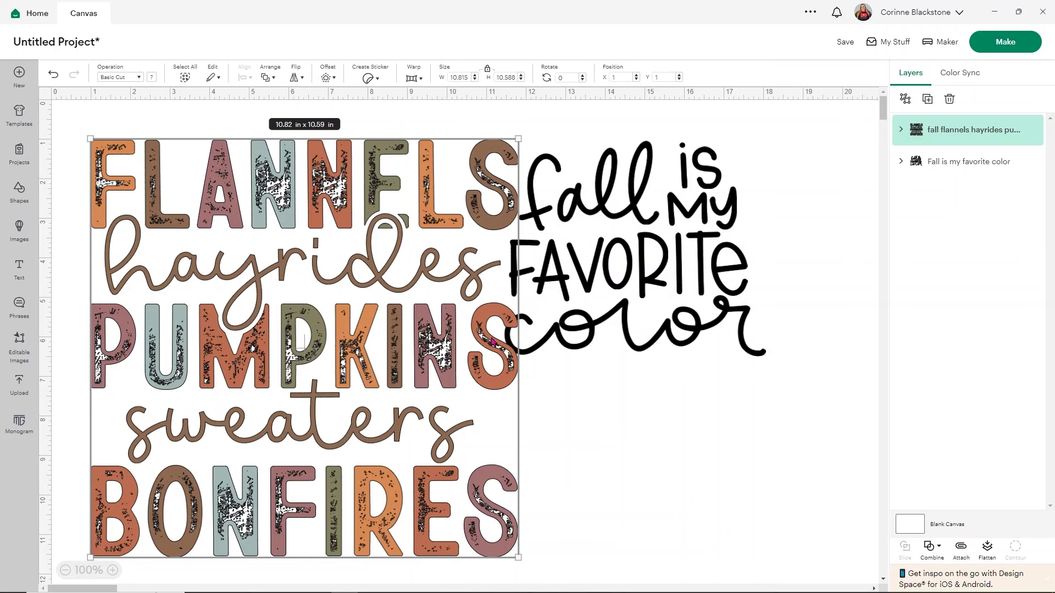
Scale the flannels design down proportionally to about 8.73 × 8.55 in and expand its group to show the individual color layers.
left_click_drag(517, 558, 435, 477)
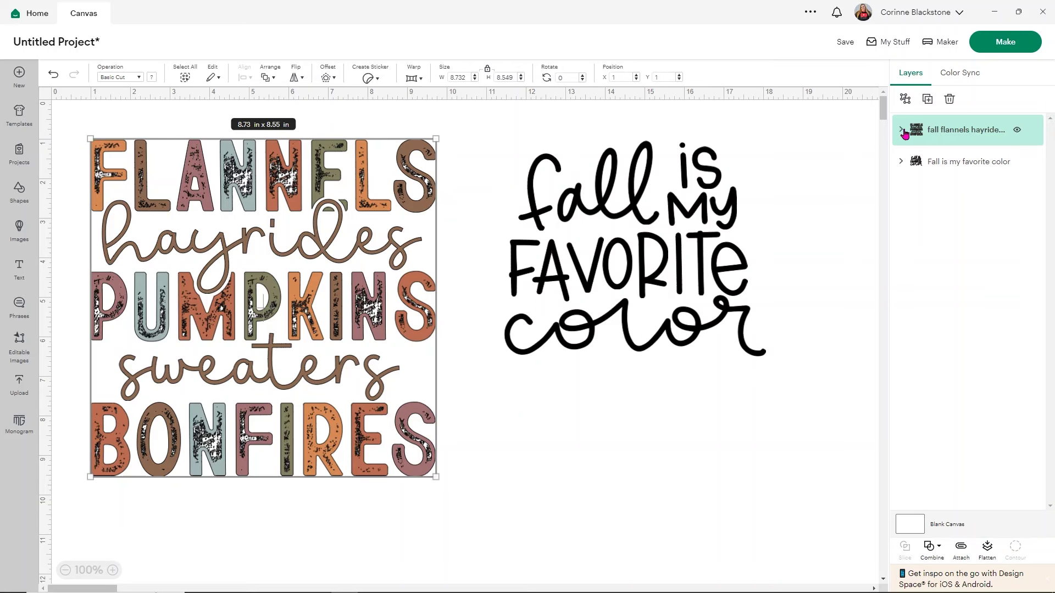
left_click(901, 131)
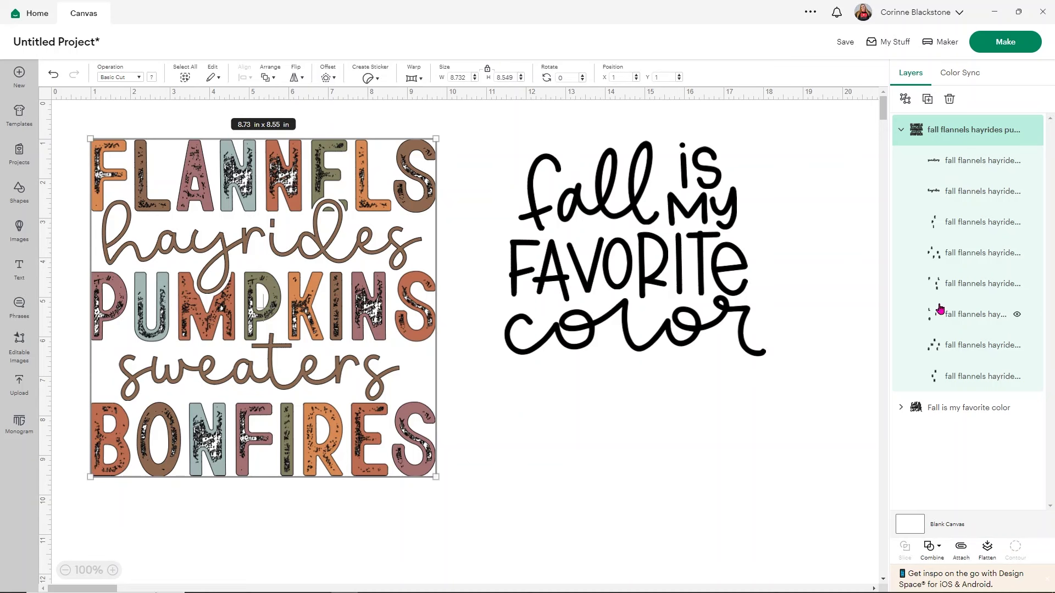
left_click(701, 444)
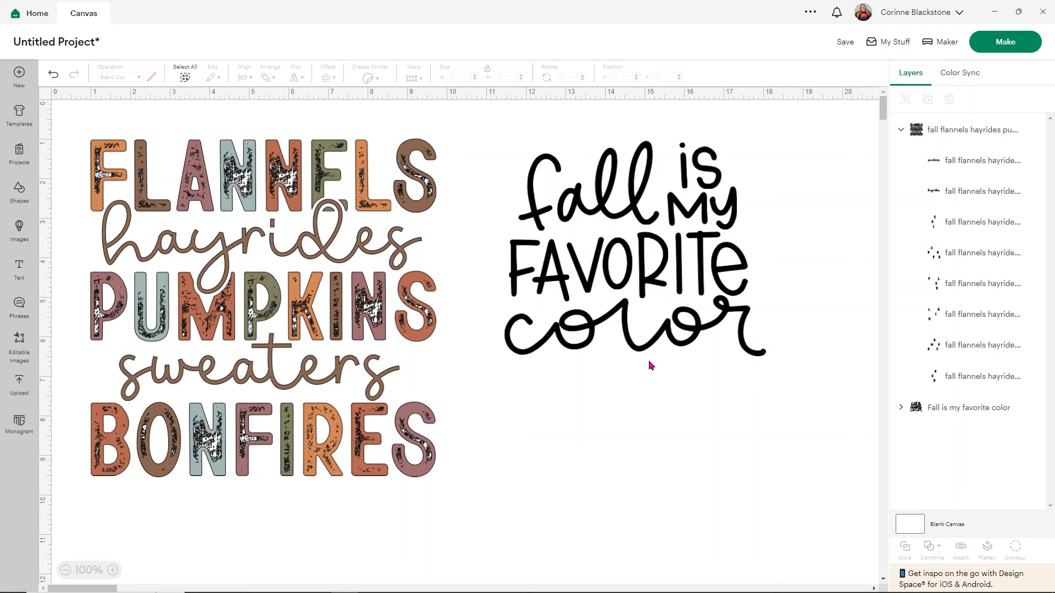
Hide the "Fall is my favorite color" design and proceed to the mat preparation without saving the project.
left_click(1017, 409)
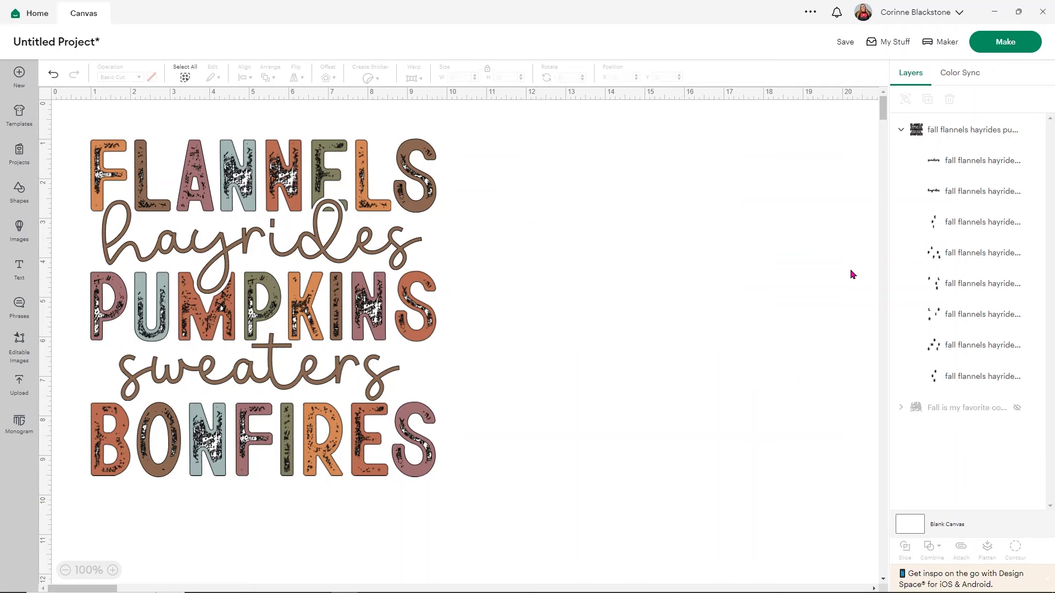
left_click(990, 51)
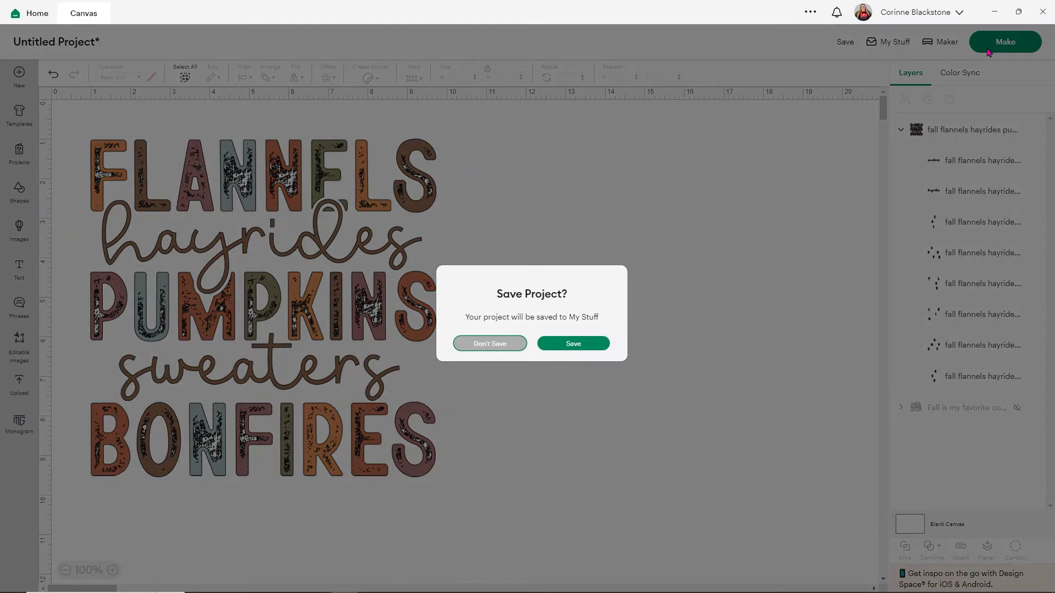
left_click(515, 343)
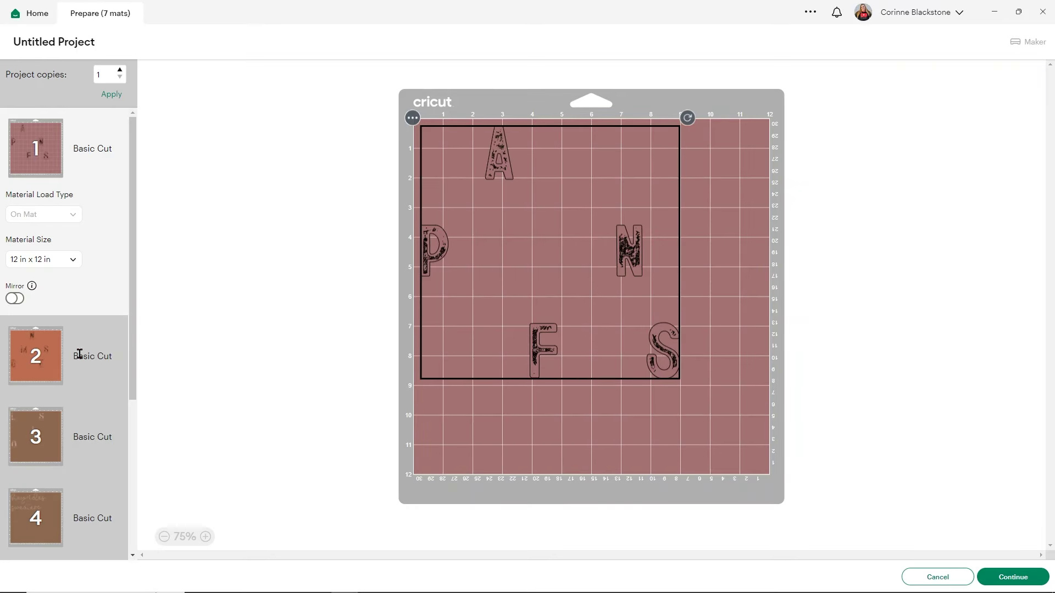
Examine how the flannels design is split by color across mats 2 to 7, and cancel the mat preparation.
left_click(47, 358)
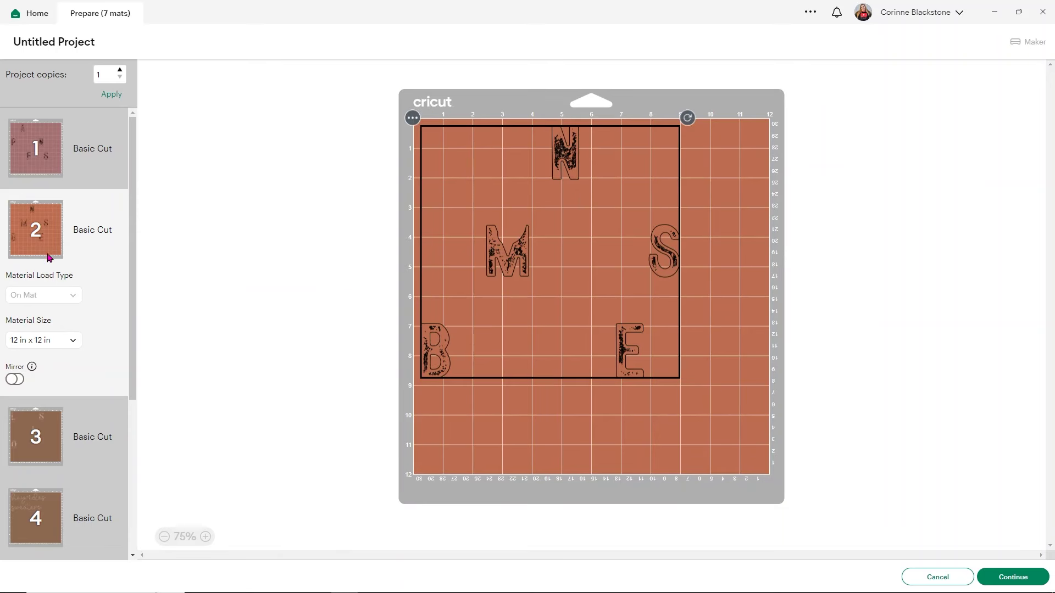
left_click(34, 425)
scroll(48, 341, "down", 3)
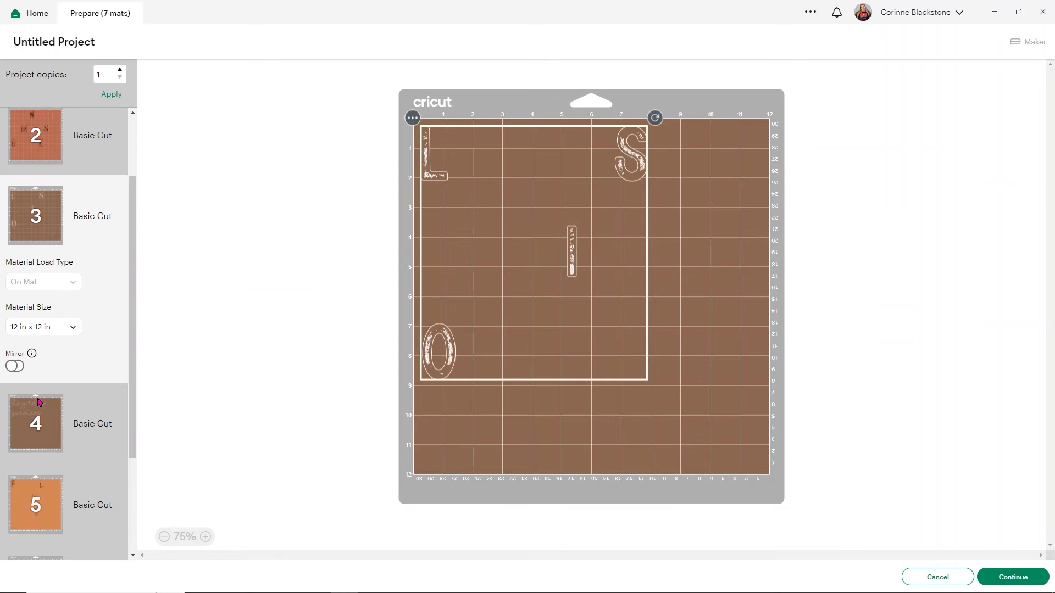
left_click(38, 404)
scroll(33, 399, "down", 3)
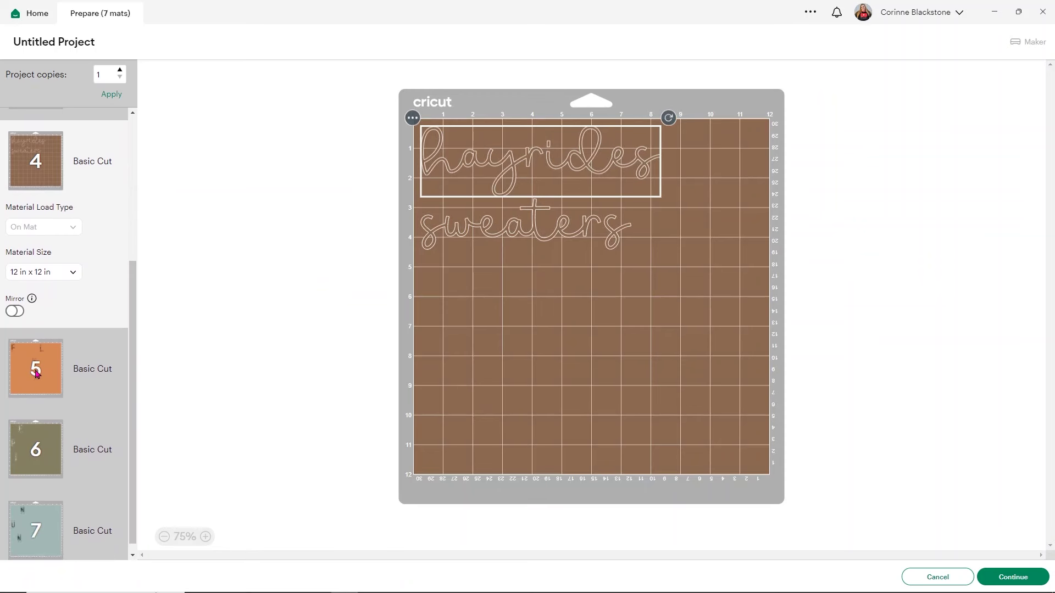
left_click(35, 373)
left_click(24, 471)
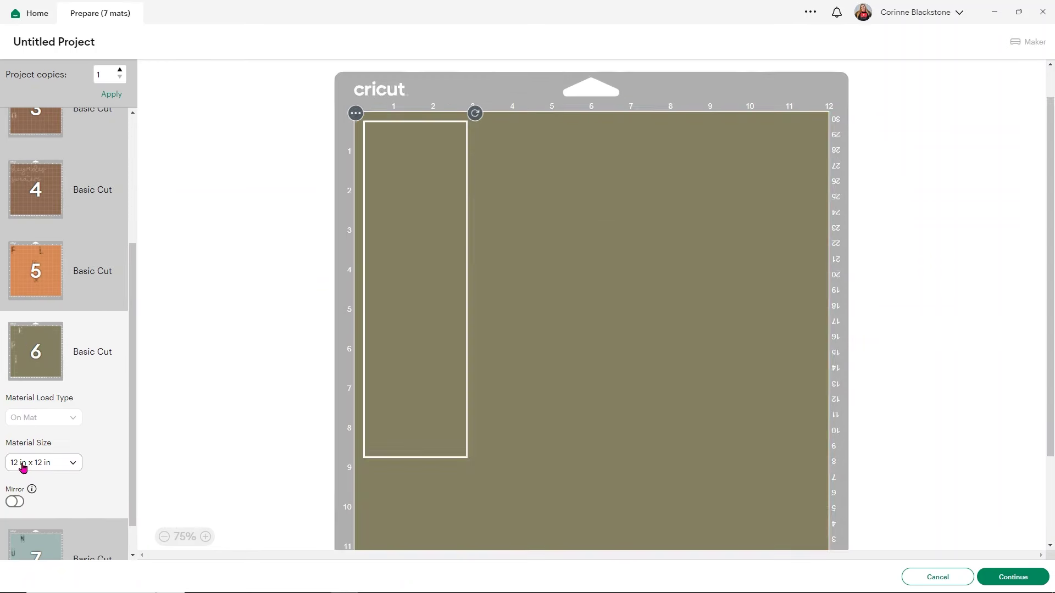
left_click(29, 494)
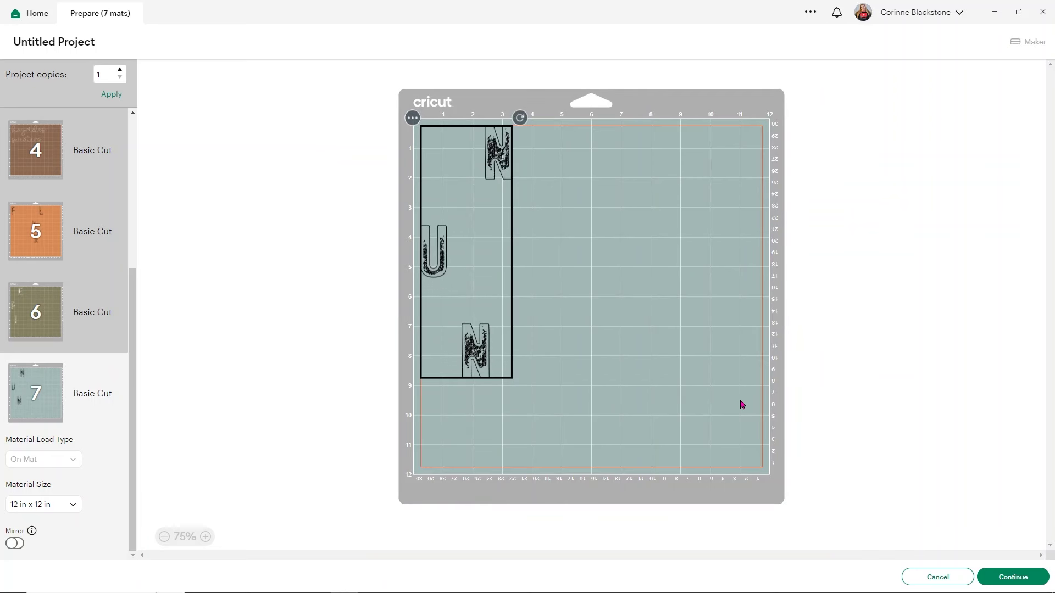
left_click(925, 579)
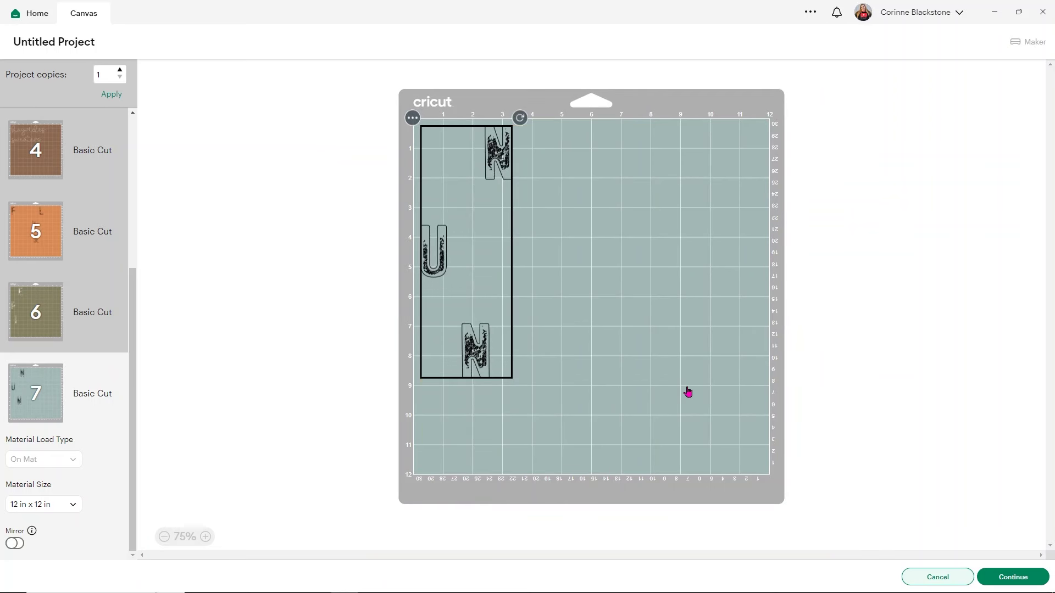